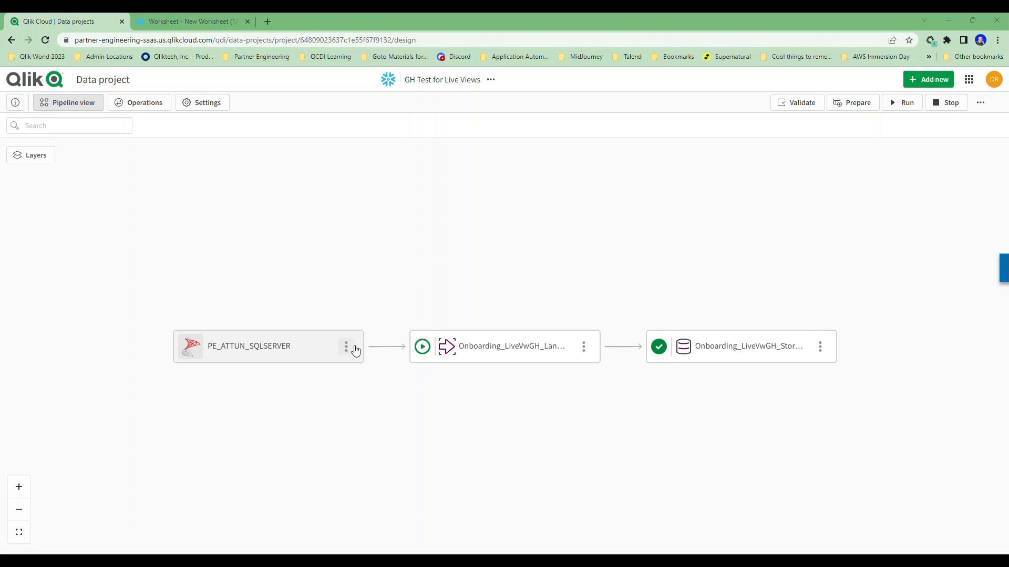
Step: Review the designs of the aaDimension_Patients, aaDimension_Physicians and aaFact_Encounters datasets in the Onboarding_LiveVwGH_Landing task and return to the pipeline
left_click(494, 347)
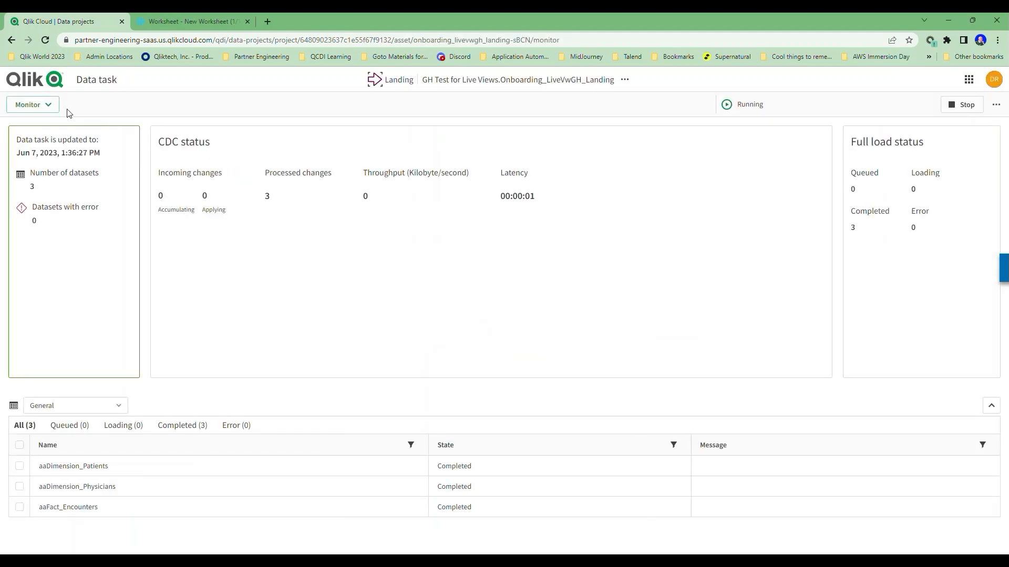
left_click(48, 105)
left_click(29, 127)
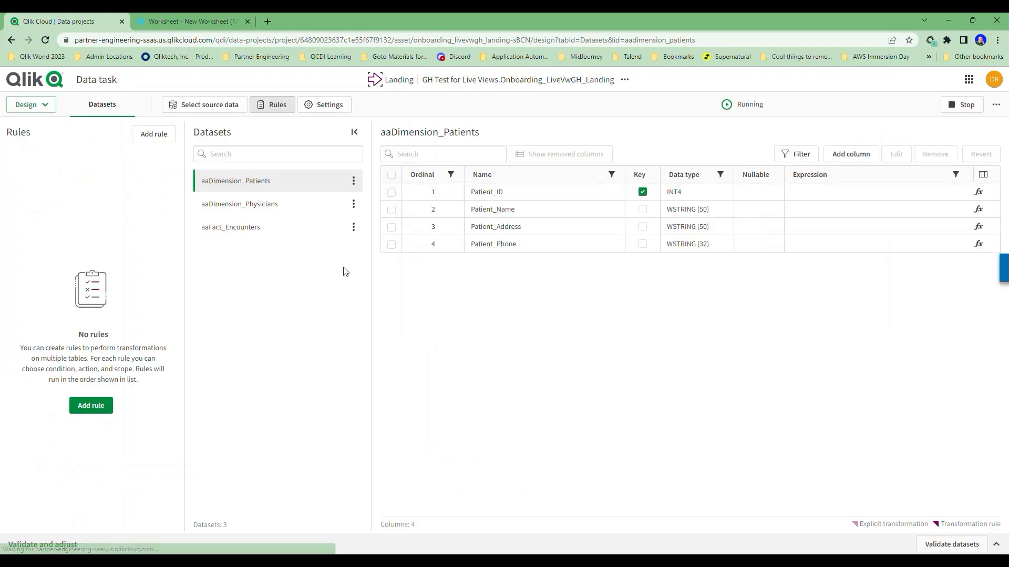
left_click(342, 208)
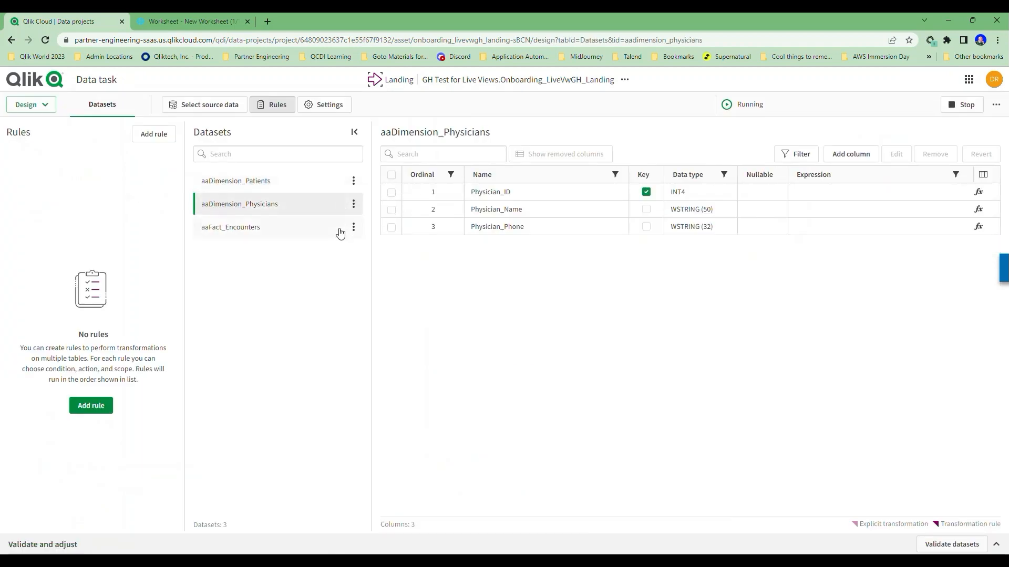
left_click(340, 230)
key("alt+Left")
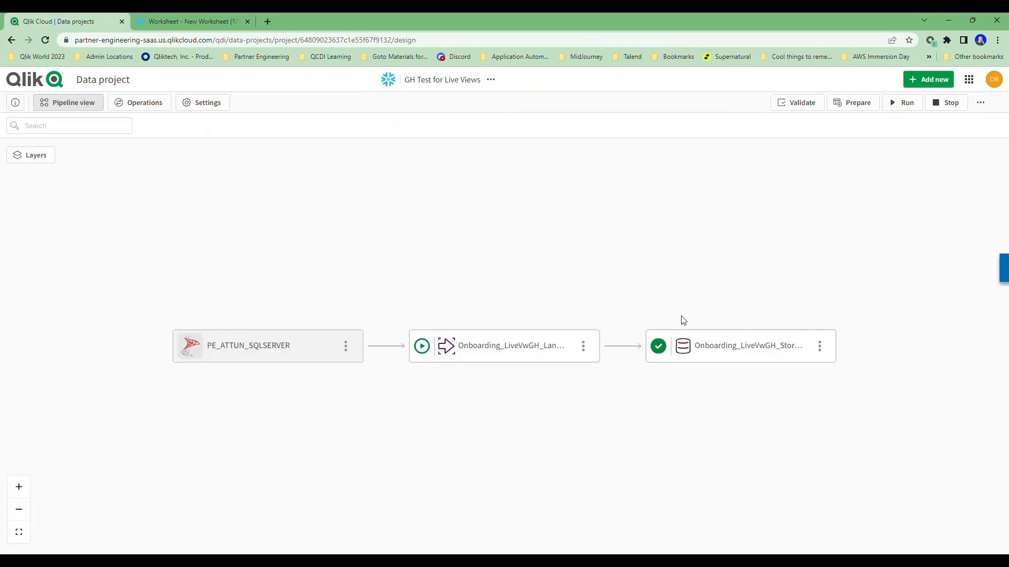
Step: Review the renamed columns of the three datasets in the Onboarding_LiveVwGH_Storage task and return to the pipeline
left_click(712, 350)
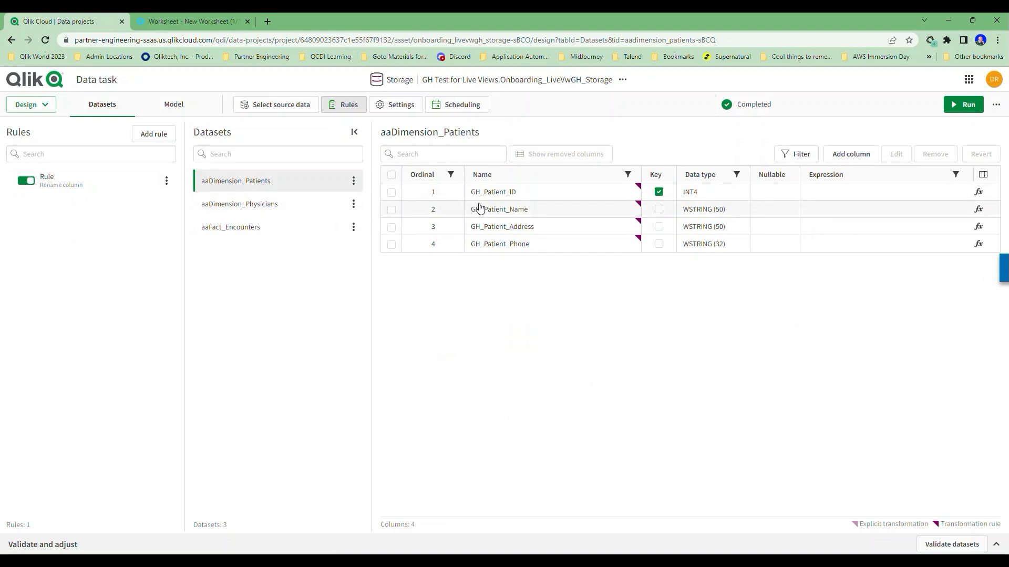
left_click(291, 210)
left_click(292, 227)
left_click(295, 187)
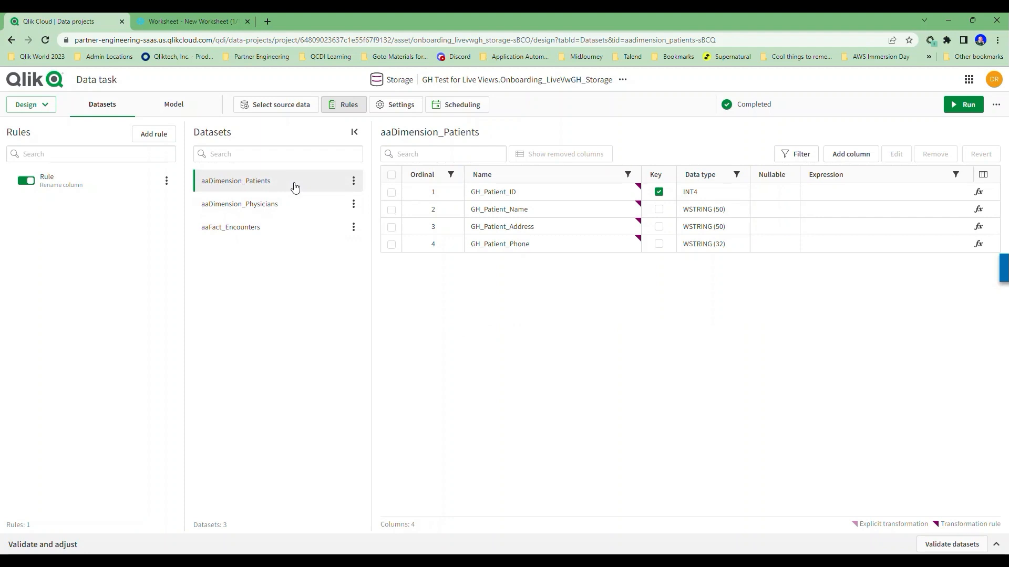
left_click(59, 88)
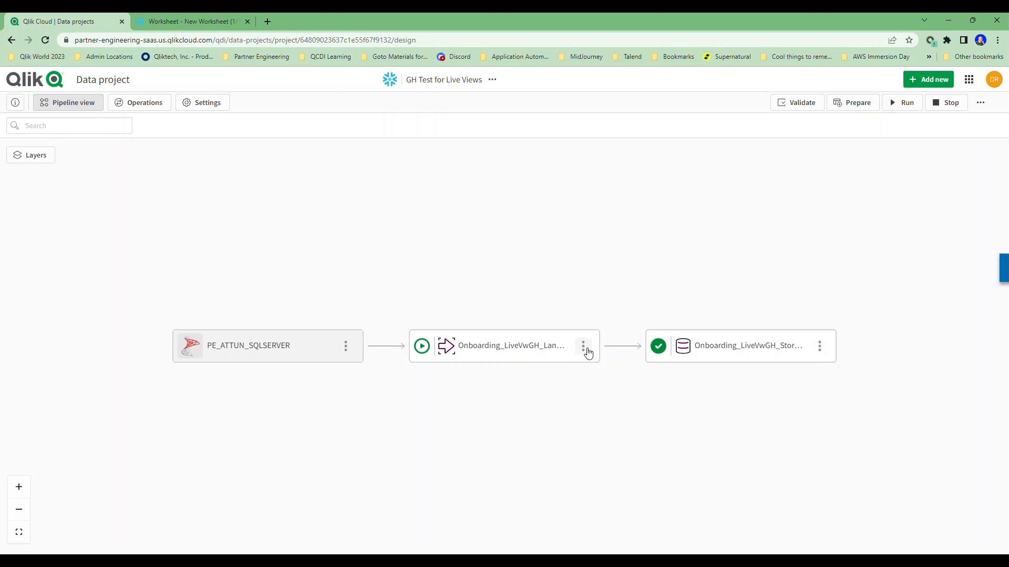
left_click(820, 347)
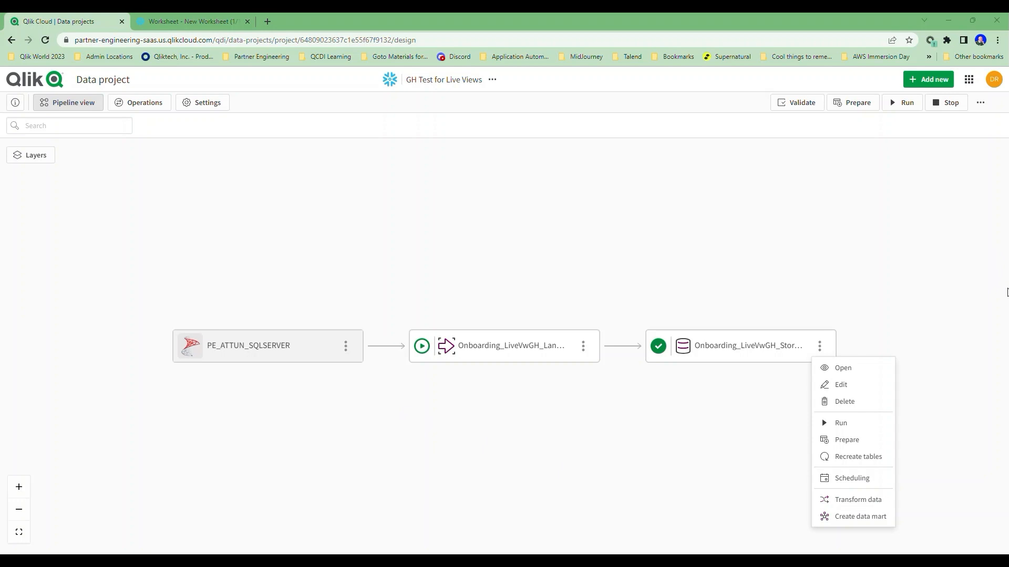
left_click(764, 381)
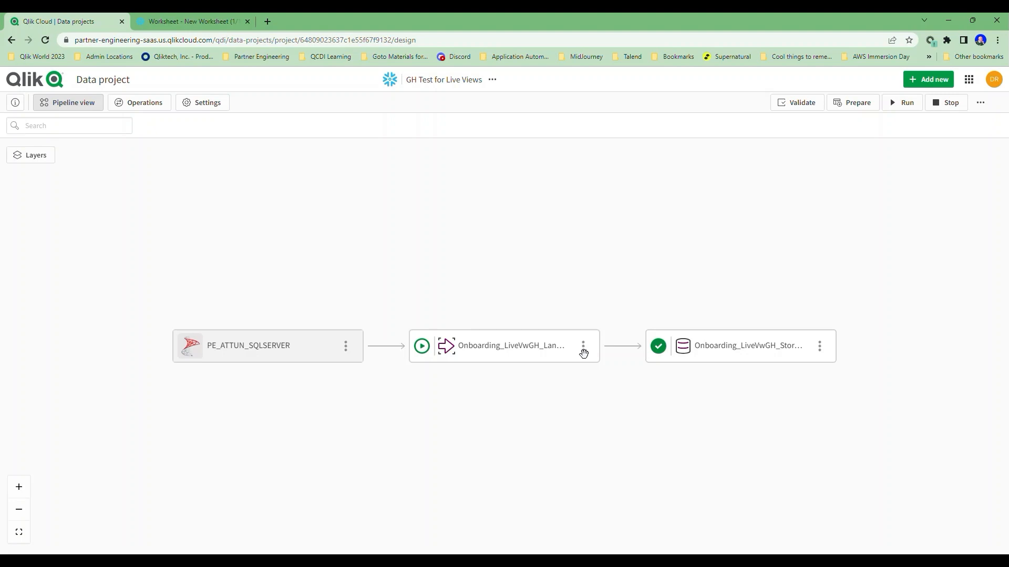
Step: Open the Onboarding_LiveVwGH_Landing task's monitor and show the CDC status of its datasets
left_click(493, 348)
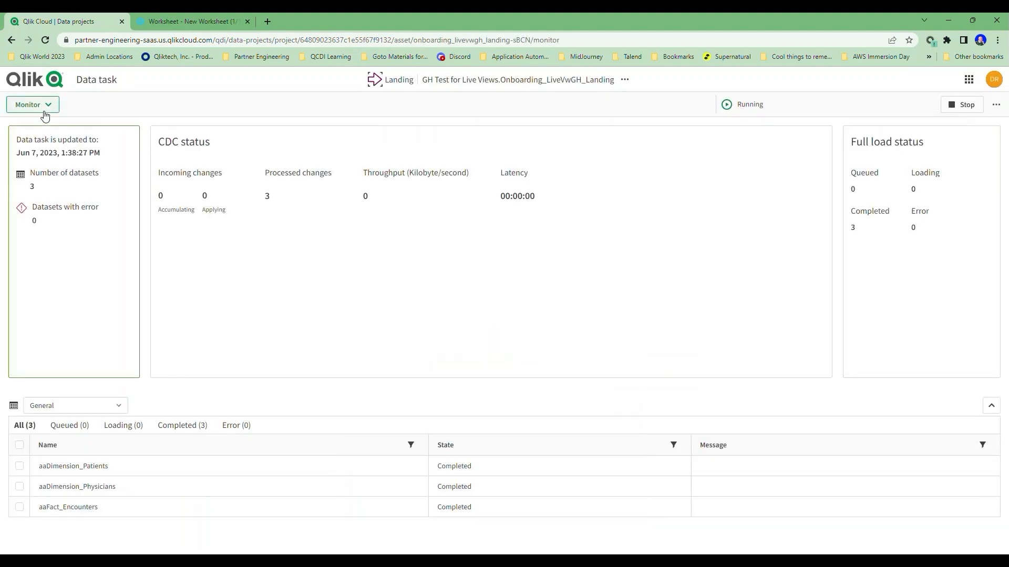
left_click(107, 407)
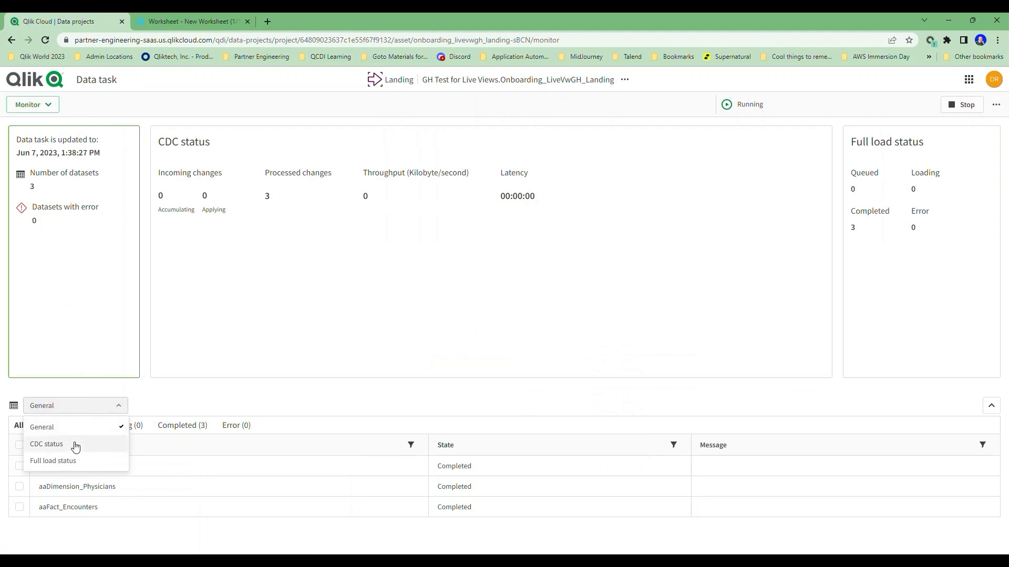
left_click(74, 445)
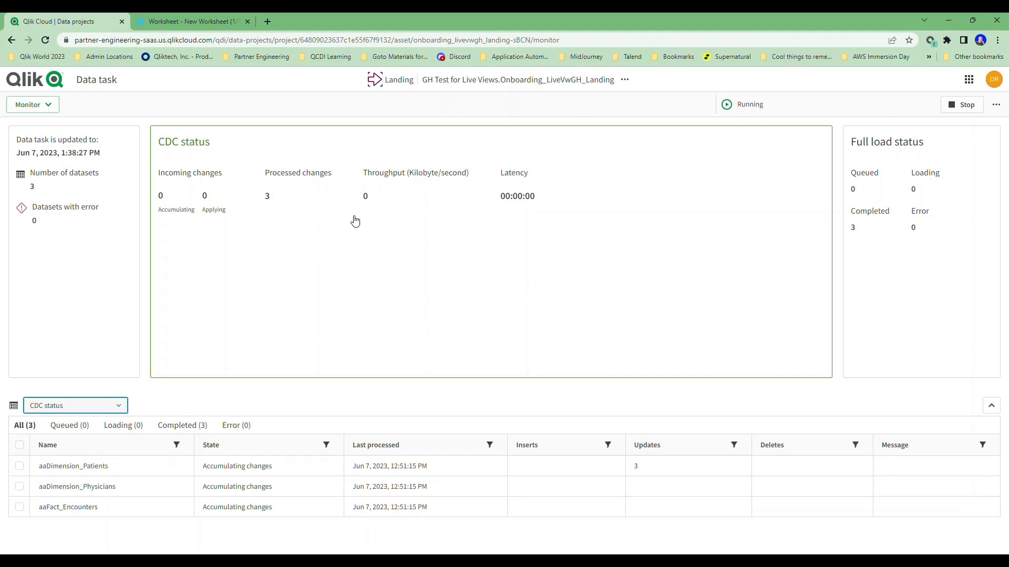
Step: In the Snowflake worksheet, run the storage aaDimension_Patients and landing aaDimension_Patients__ct queries, widening the Patient_Name column to read the changes
left_click(206, 23)
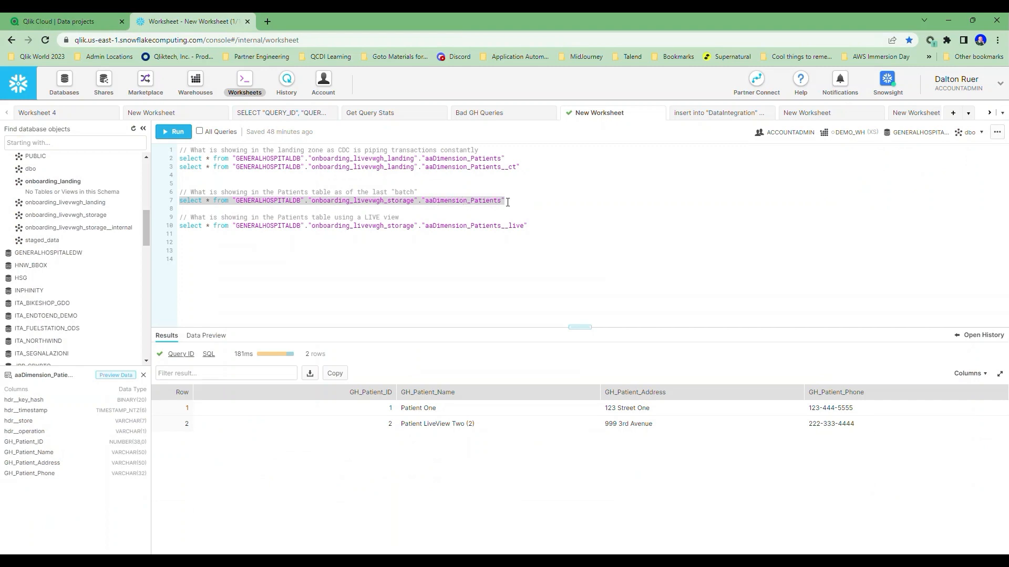
left_click(180, 135)
left_click_drag(527, 165, 179, 167)
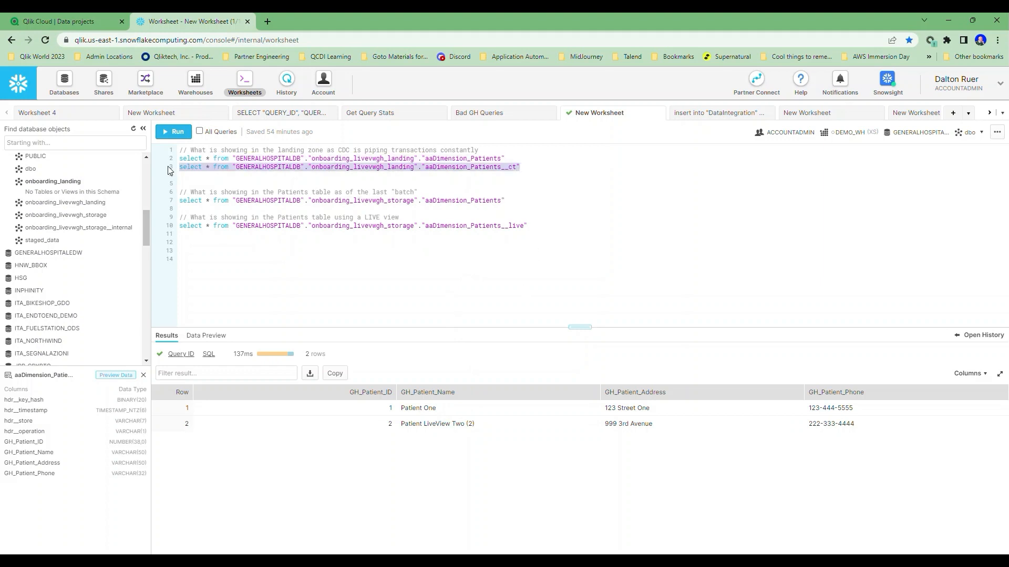
left_click(177, 135)
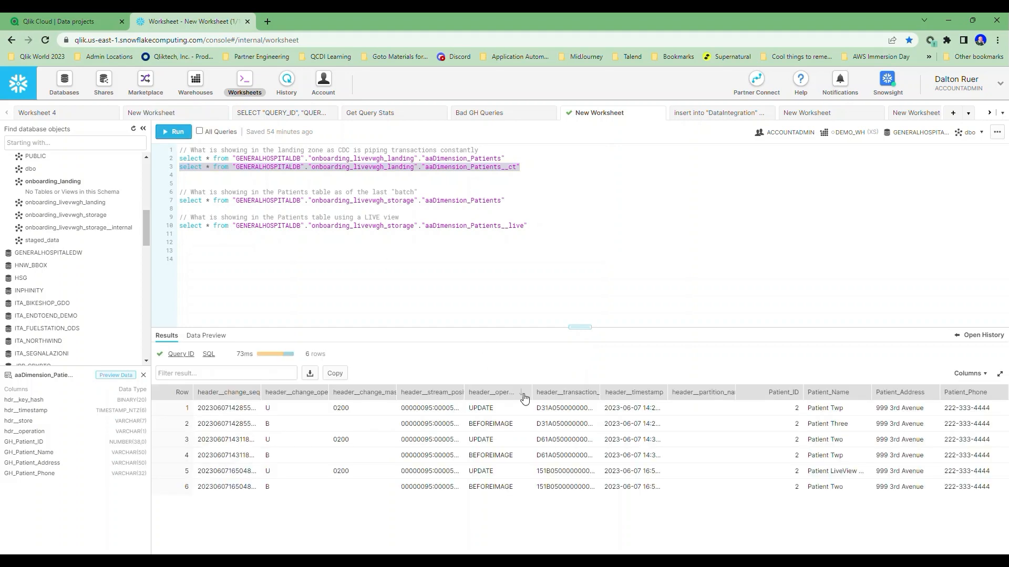
double_click(870, 389)
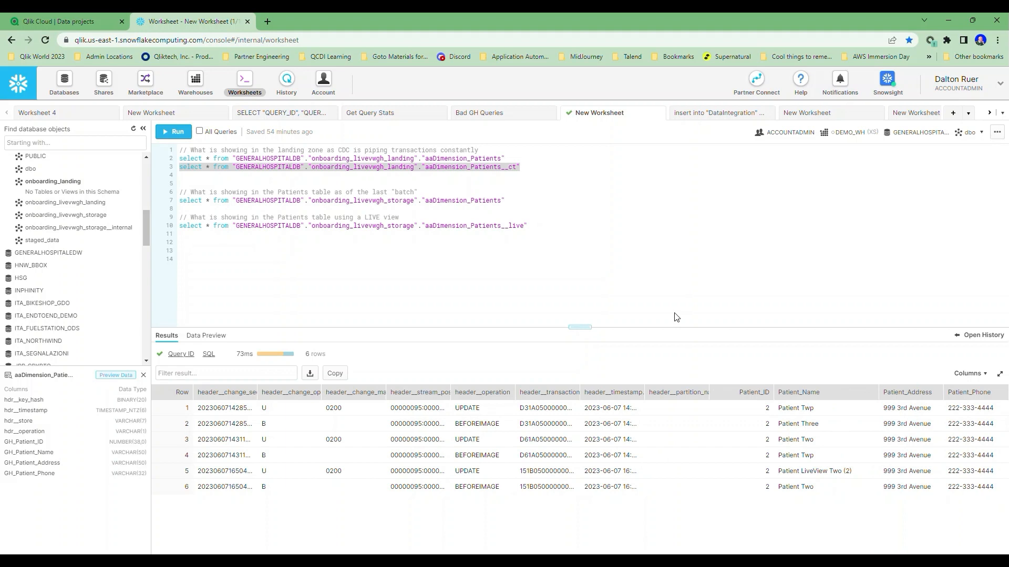
Step: Switch to SQL Server Management Studio and replace the second patient's Patient_Address in dbo.aaDimension_Patients with a new sample address
left_click(69, 24)
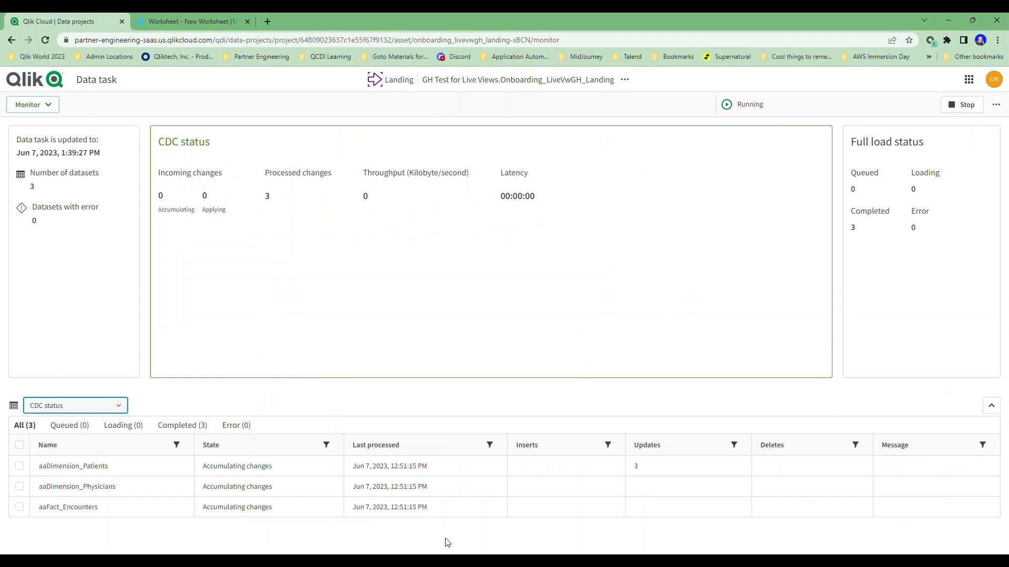
key("alt+Tab")
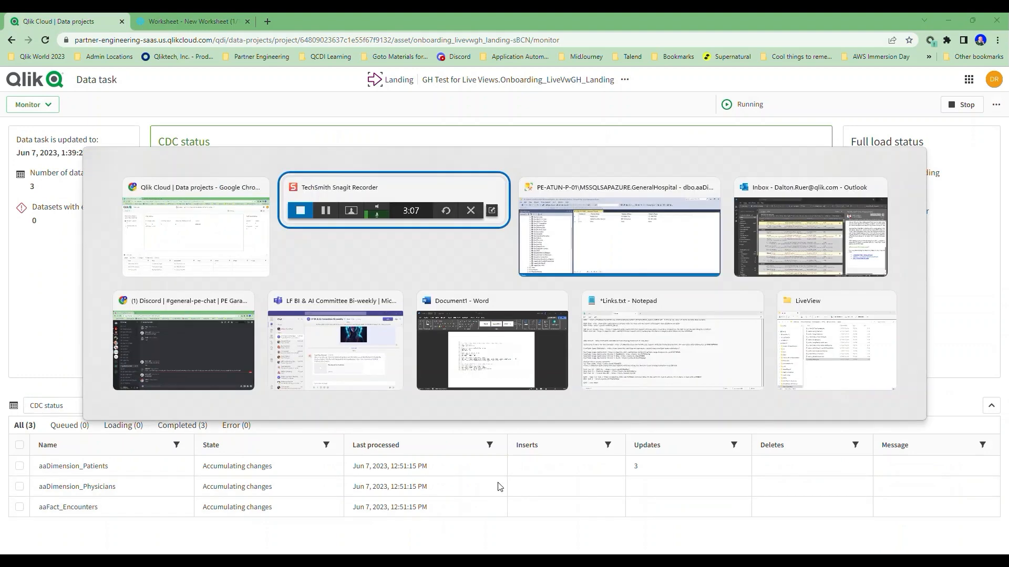
key("alt+Tab")
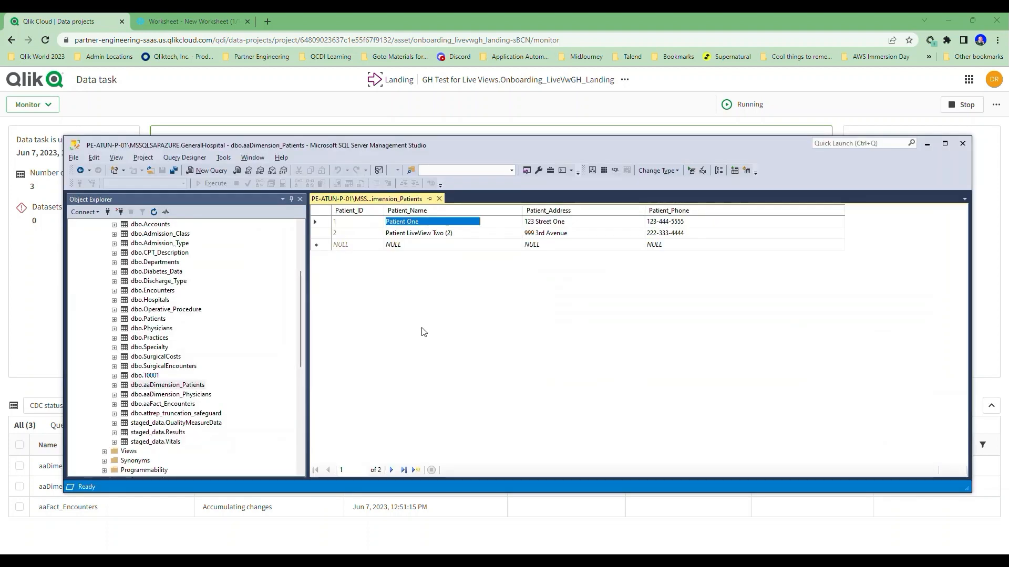
left_click(573, 233)
double_click(574, 233)
left_click_drag(574, 232, 514, 234)
type("Live")
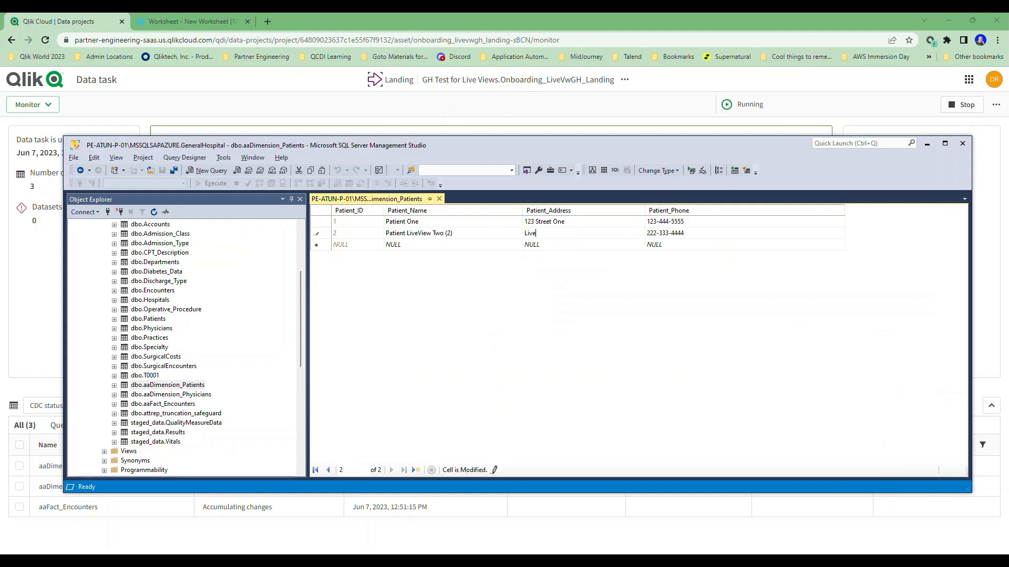
type(" View Avenue")
Step: Replace the first patient's Patient_Address with a new sample street address and commit the row
left_click(543, 224)
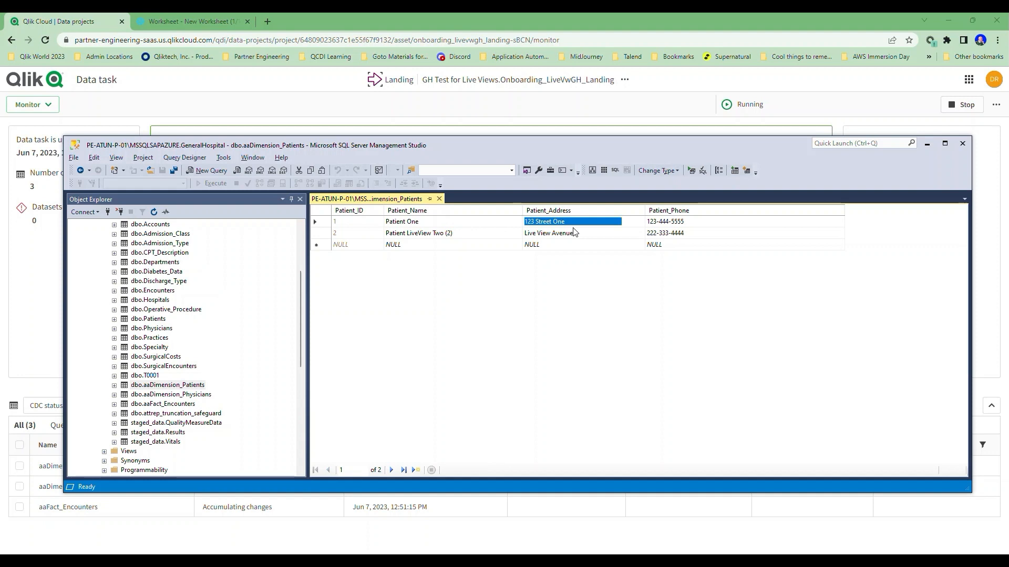
type("123 Live View Street")
key("Tab")
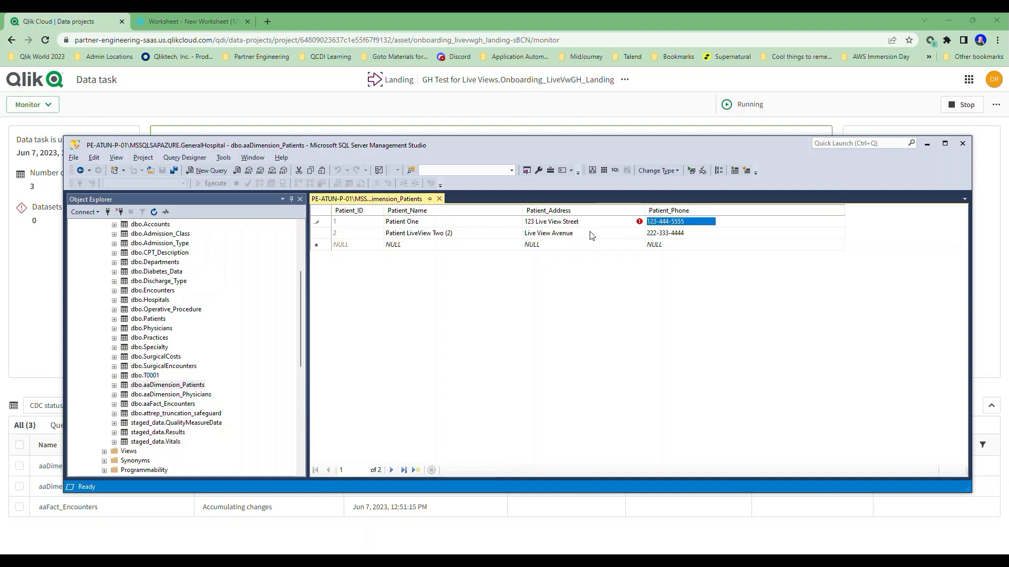
left_click(593, 236)
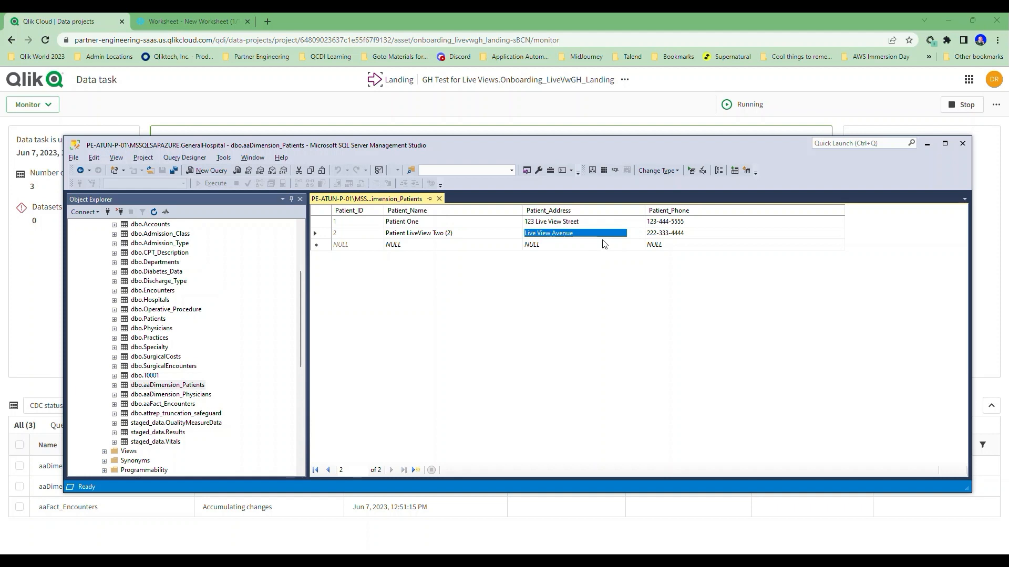
Step: Check the landing task's CDC updates in Qlik Cloud, switch to the Snowflake worksheet and rerun the aaDimension_Patients__ct query
left_click(927, 144)
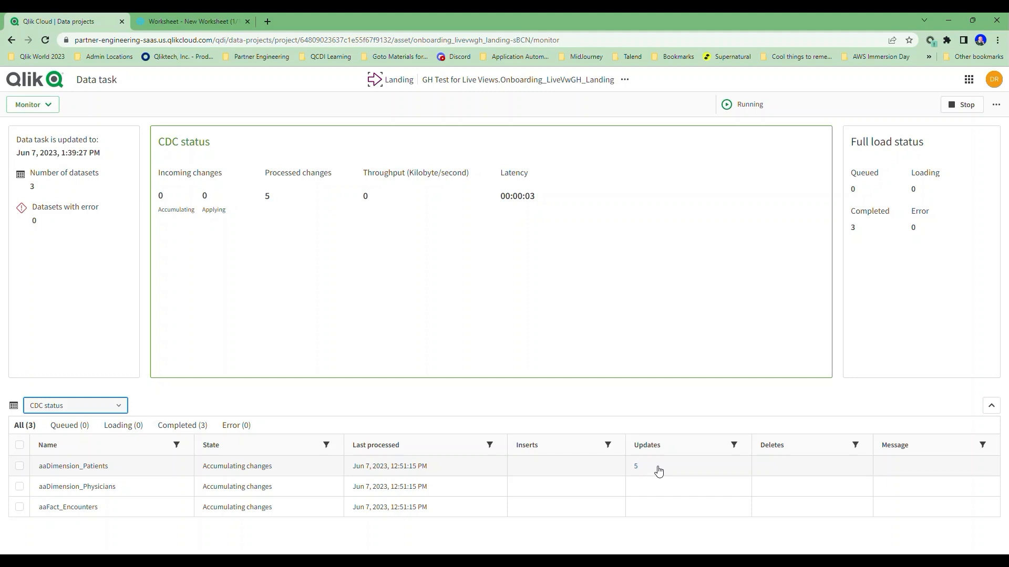
left_click(183, 20)
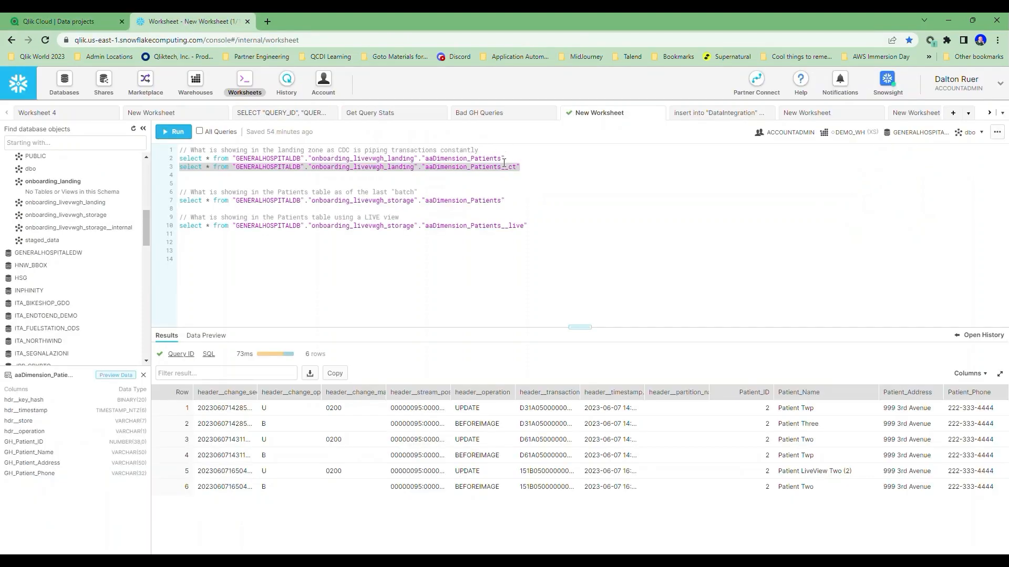
left_click(174, 131)
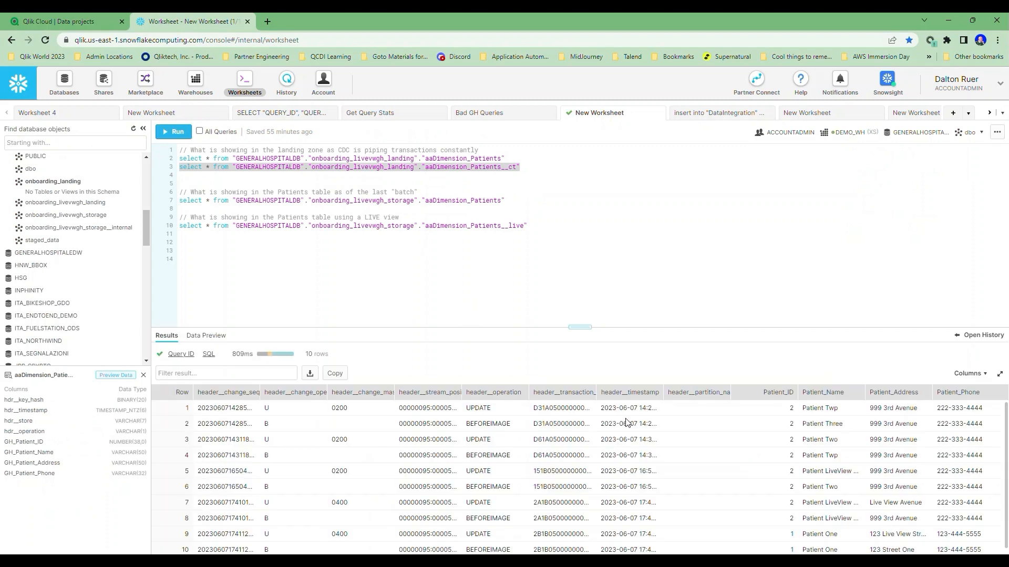
scroll(699, 456, "down", 1)
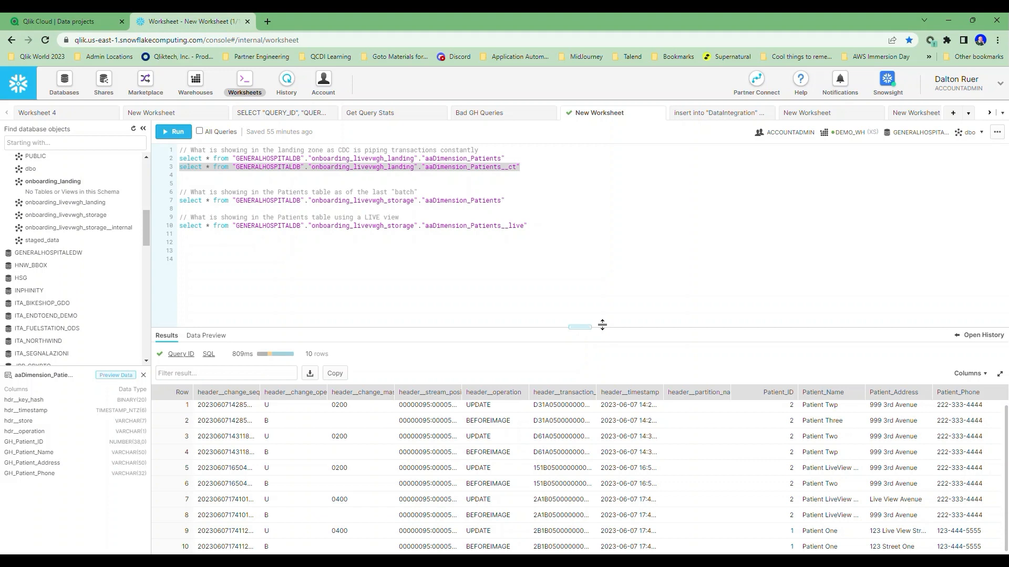
Step: Query the aaDimension_Patients table in onboarding_livevwgh_storage and in onboarding_livevwgh_landing to compare their rows
left_click(520, 201)
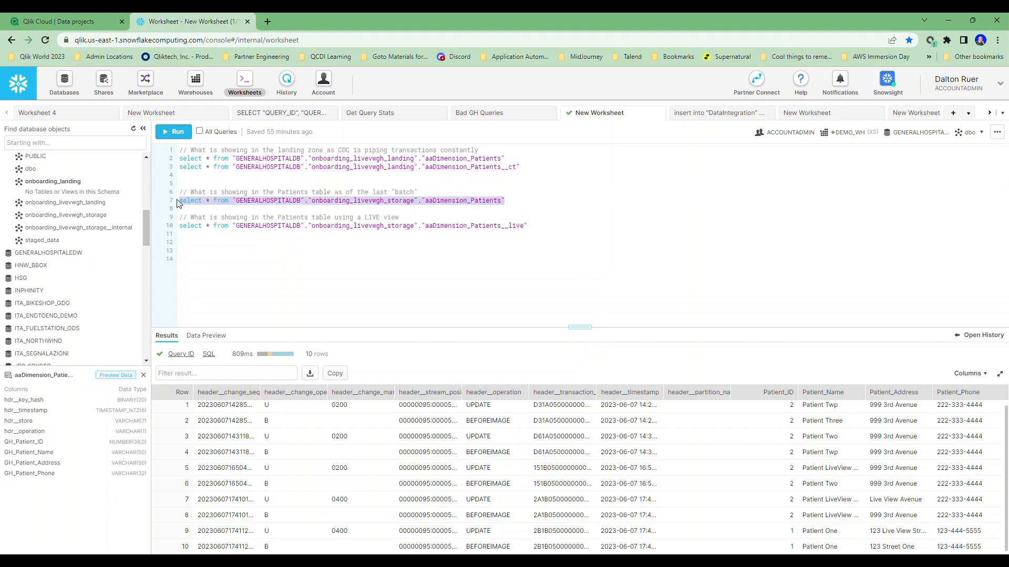
left_click(183, 134)
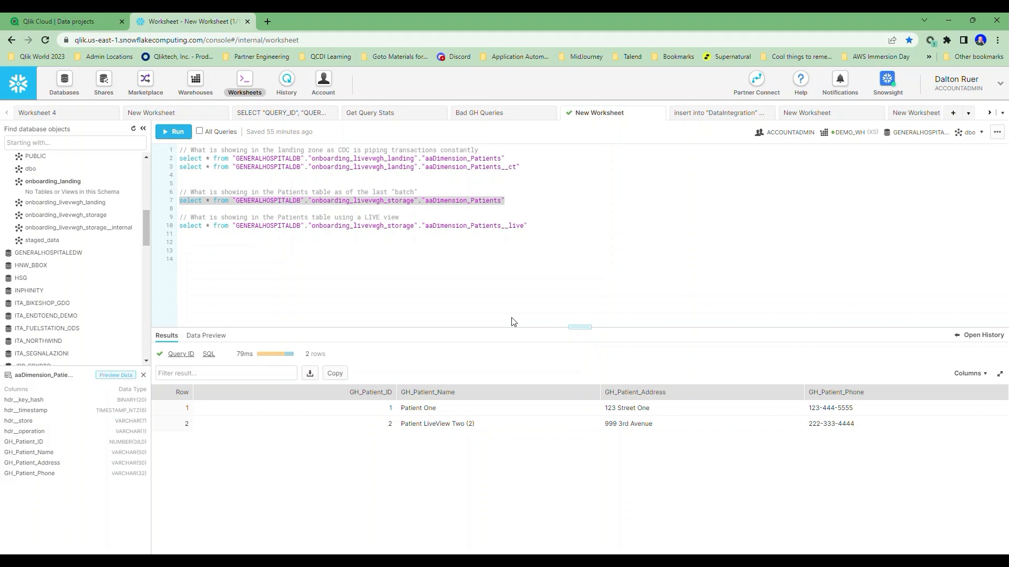
left_click_drag(513, 156, 183, 158)
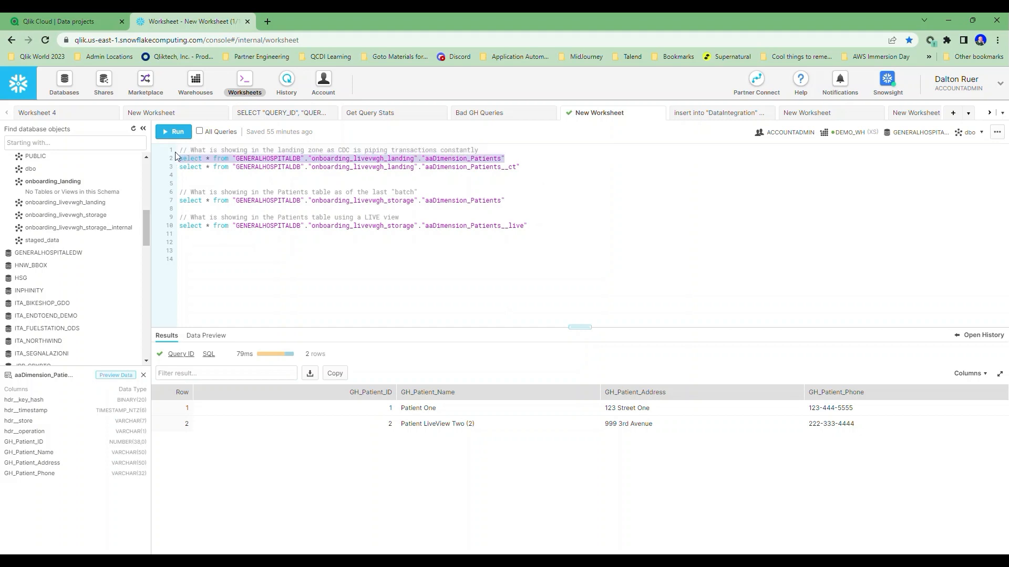
left_click(173, 132)
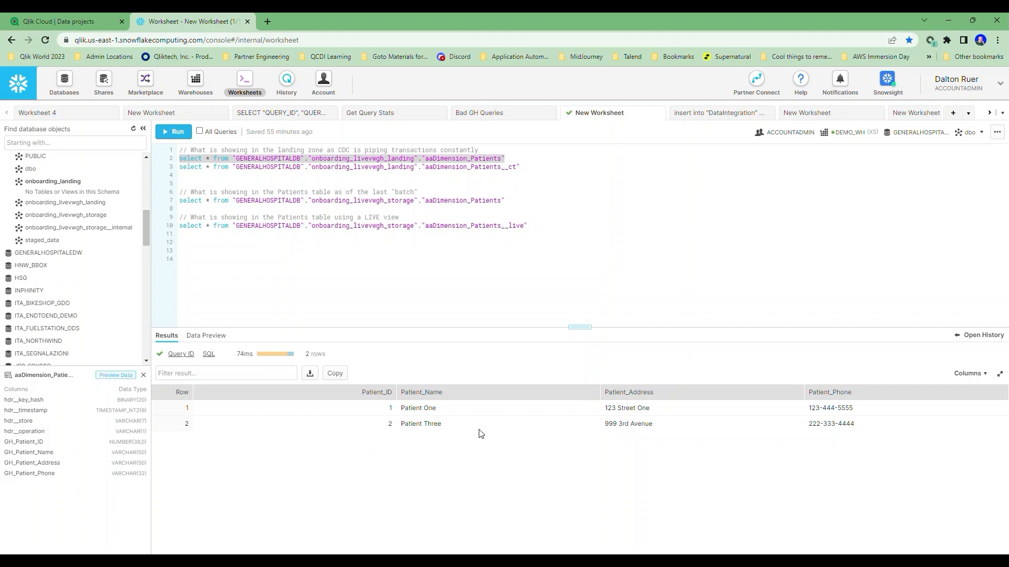
Step: Run the landing aaDimension_Patients__ct query again and examine all of the recorded changes
left_click_drag(528, 167, 182, 167)
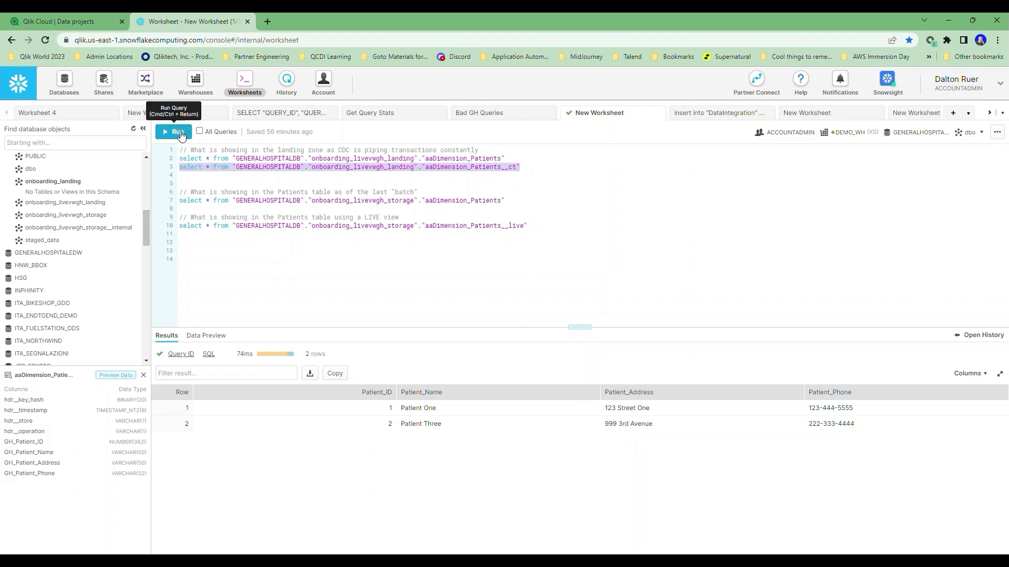
left_click(173, 131)
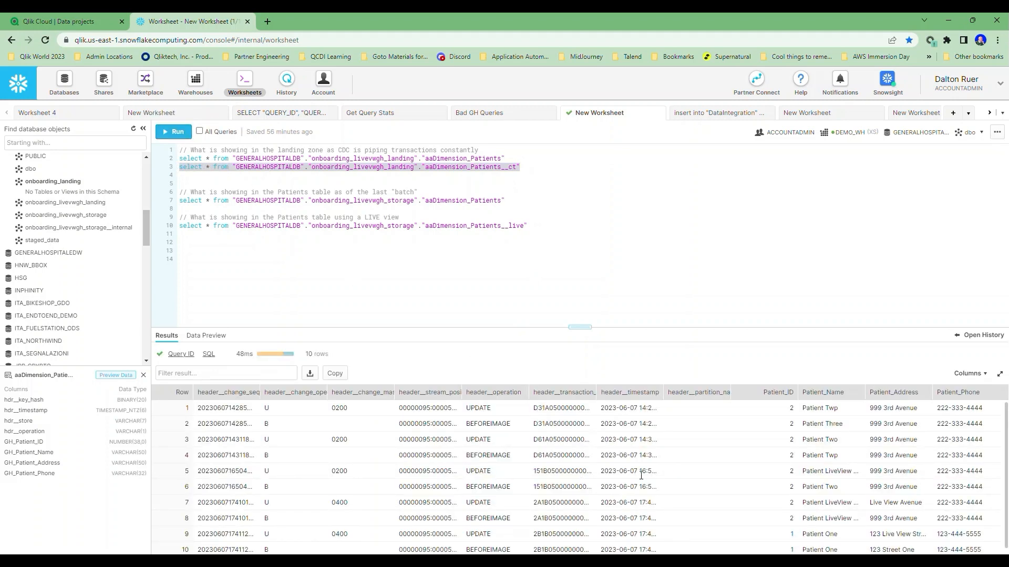
scroll(647, 475, "down", 1)
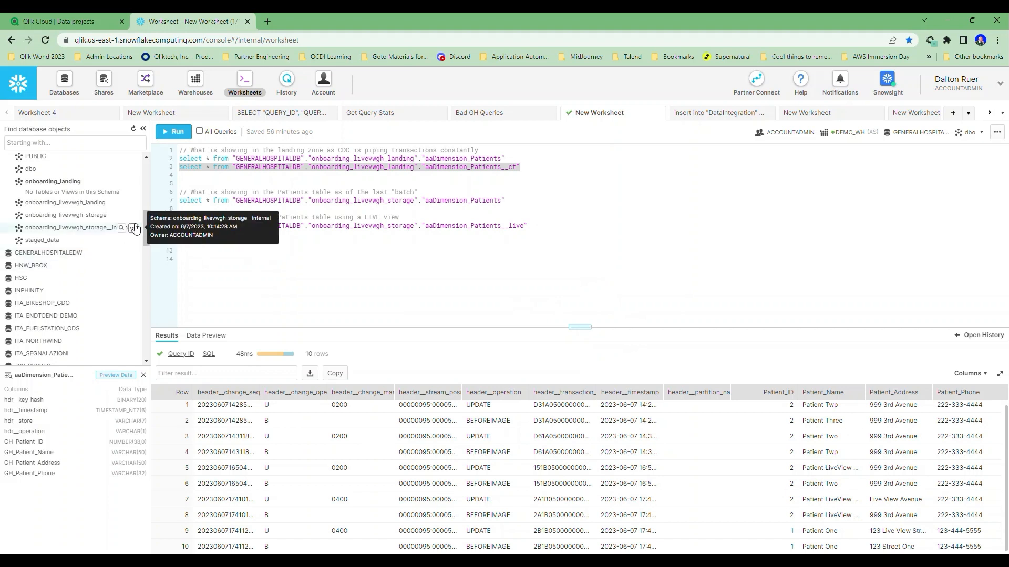
Step: List the views in the onboarding_livevwgh_storage schema and query aaDimension_Patients__live to examine the live patient rows
left_click_drag(148, 228, 148, 220)
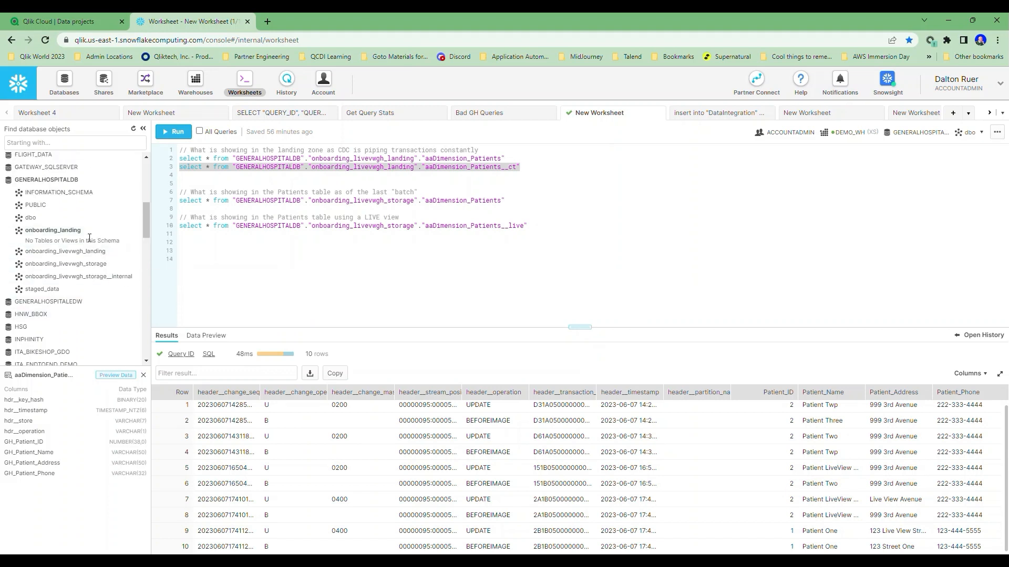
left_click(54, 265)
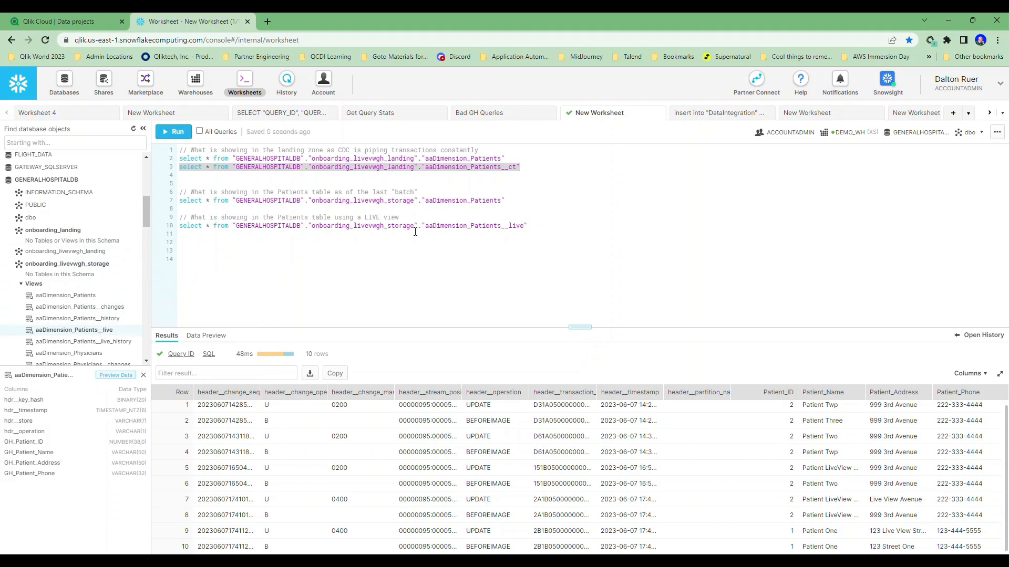
left_click(507, 200)
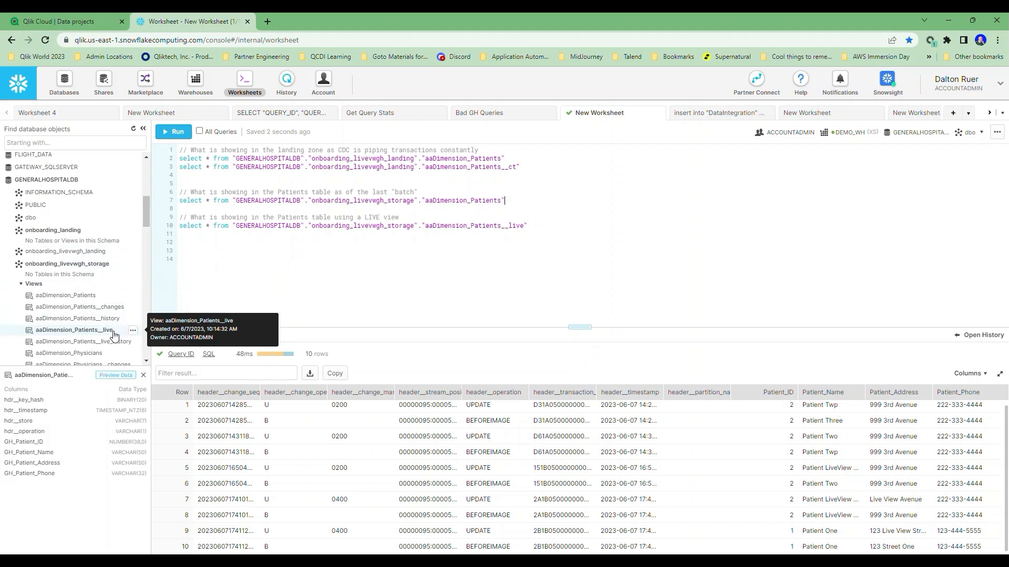
left_click_drag(537, 227, 174, 227)
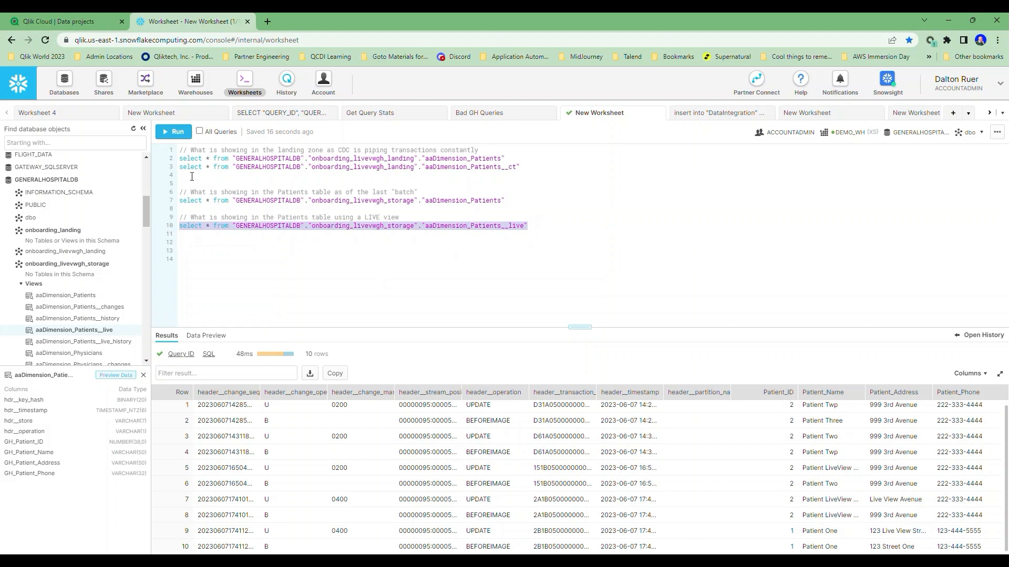
left_click(174, 132)
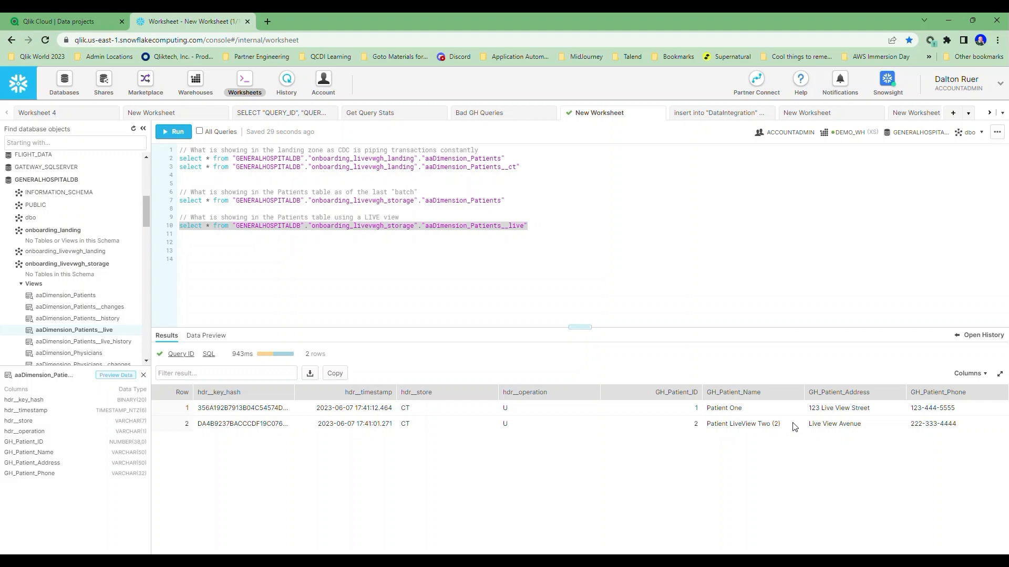
Step: Switch to Qlik Cloud and run the Onboarding_LiveVwGH_Storage task from the GH Test for Live Views project pipeline
left_click(58, 21)
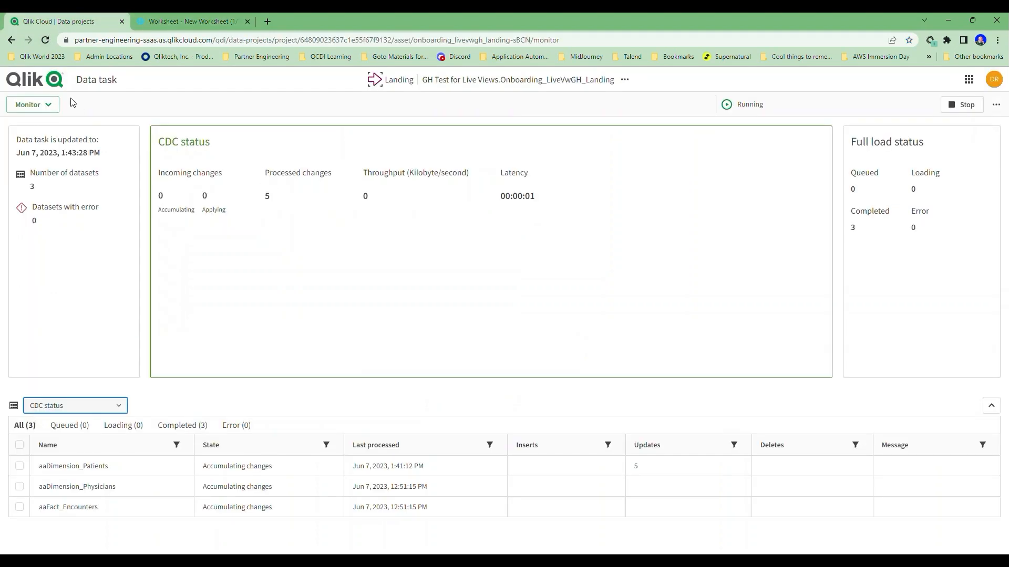
left_click(49, 81)
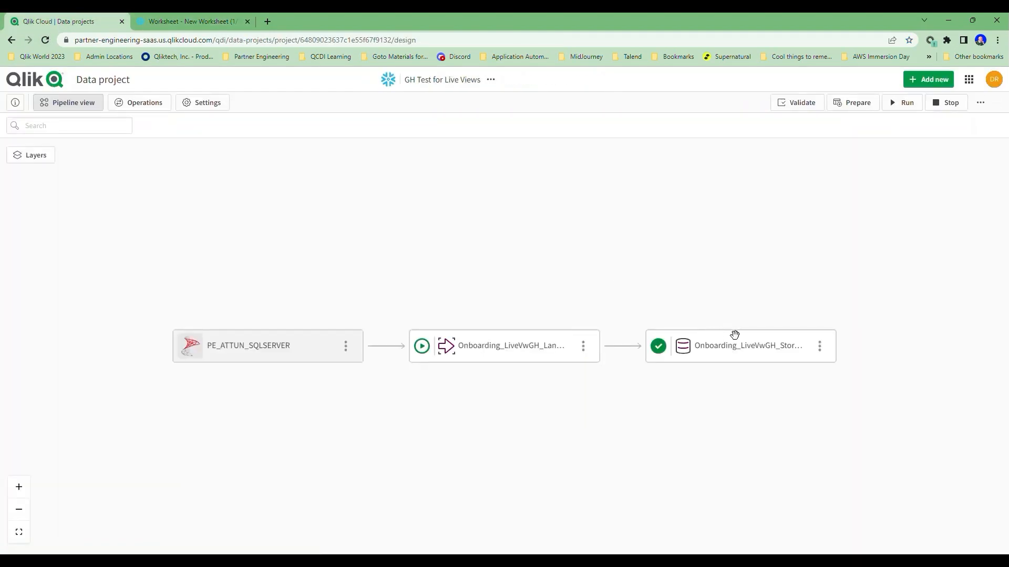
left_click(820, 347)
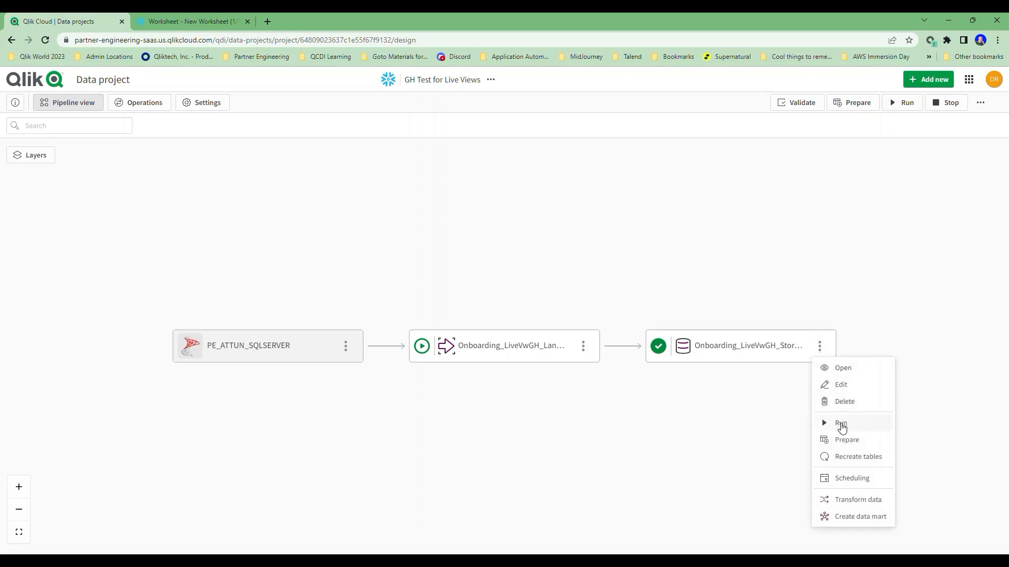
left_click(841, 425)
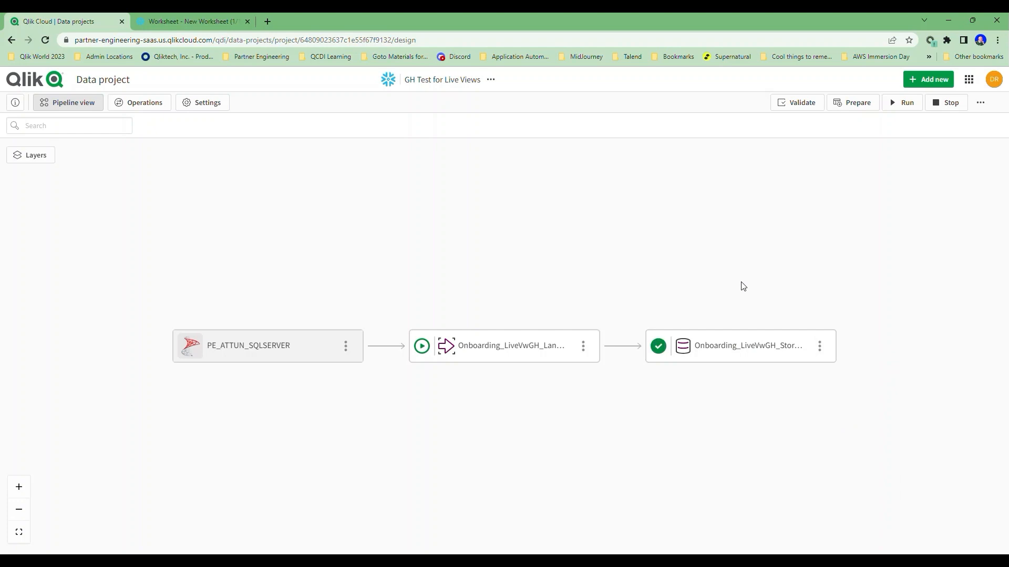
Step: Switch to the Snowflake worksheet and rerun the storage aaDimension_Patients and aaDimension_Patients__live queries to compare their rows
left_click(197, 21)
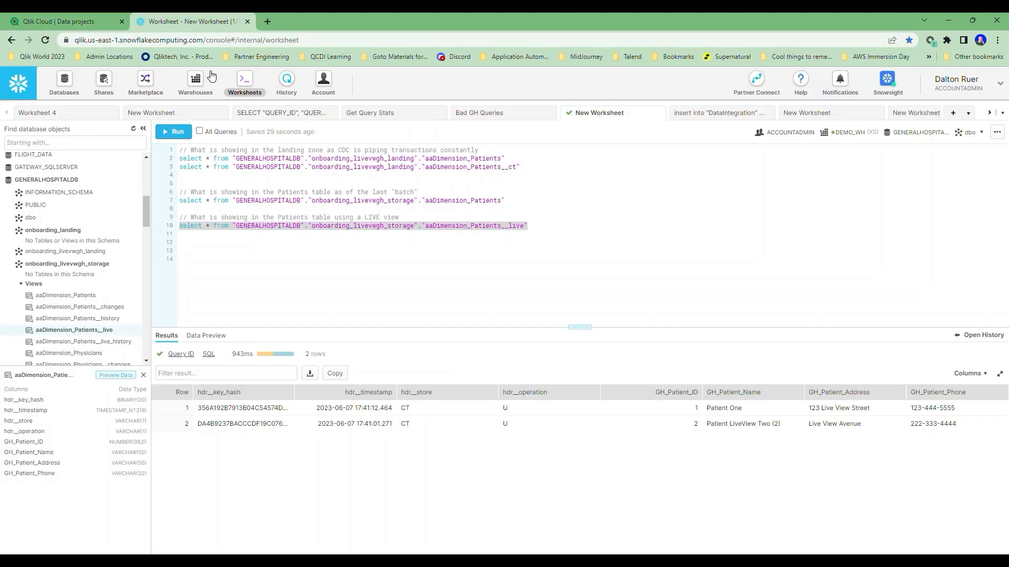
left_click(511, 202)
left_click_drag(511, 202, 150, 205)
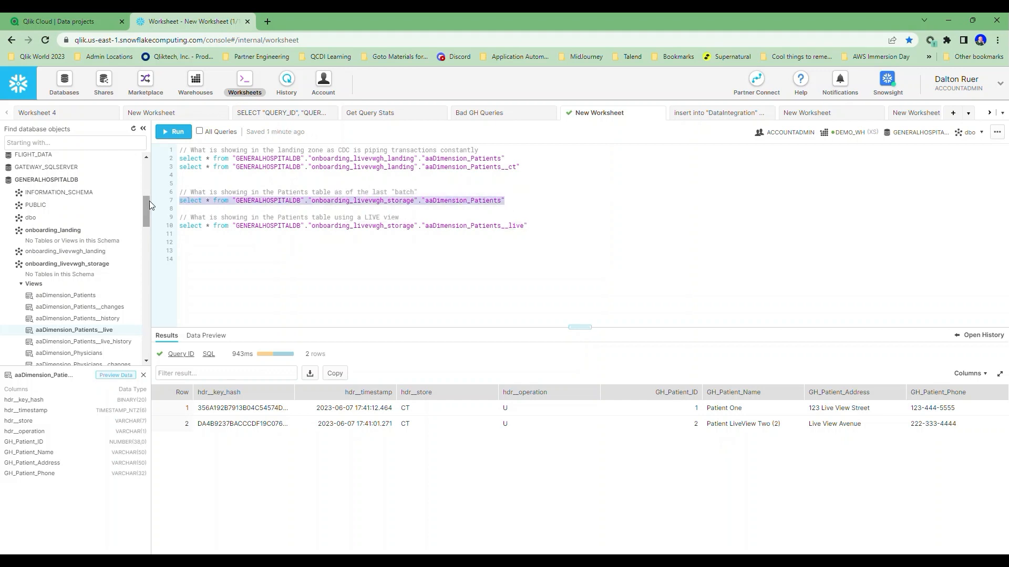
left_click(174, 132)
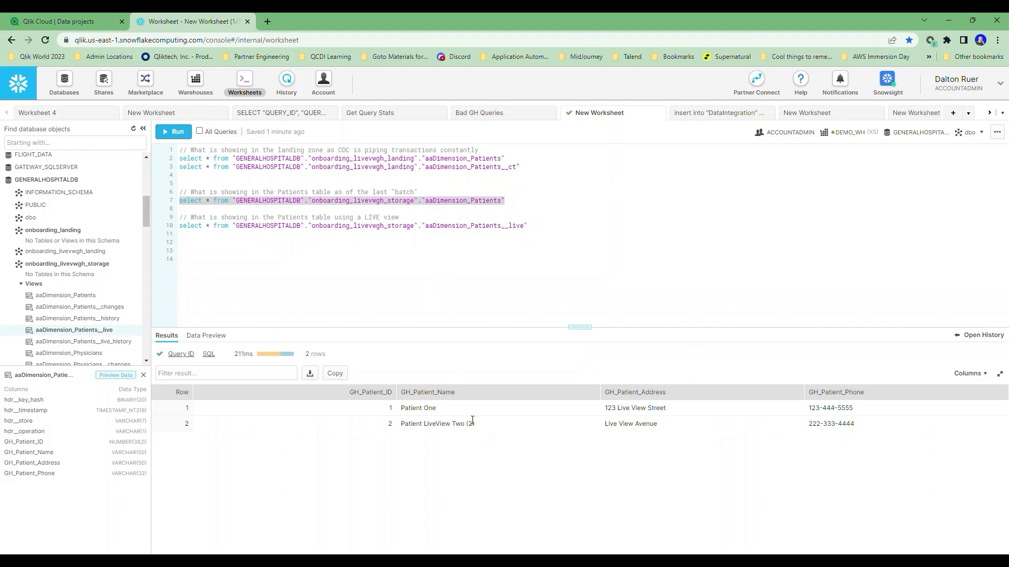
left_click_drag(566, 227, 319, 223)
left_click(174, 132)
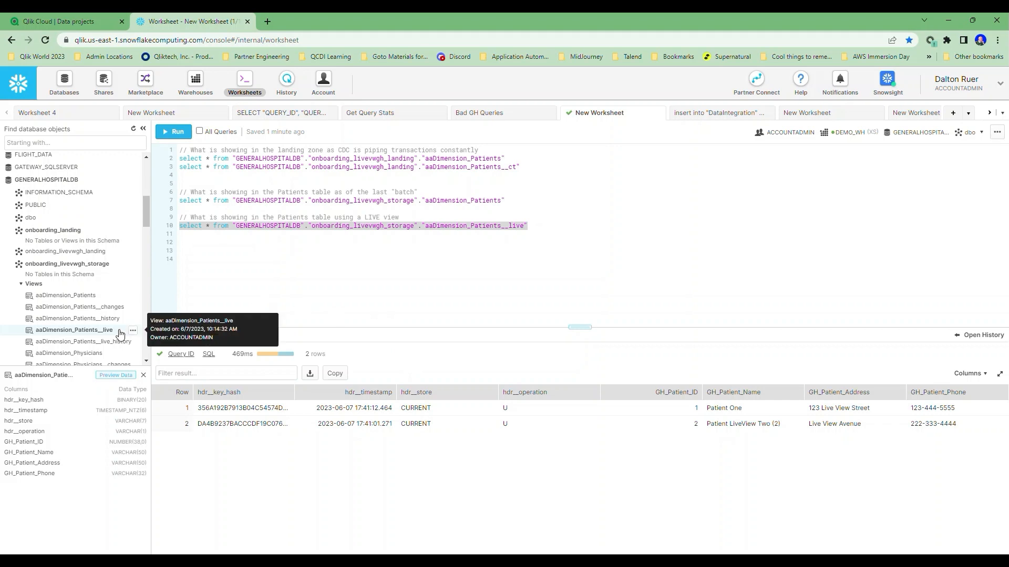
Step: Switch to Qlik Cloud, examine the Live views option in the Onboarding_LiveVwGH_Storage task settings and close the settings without saving
left_click(71, 20)
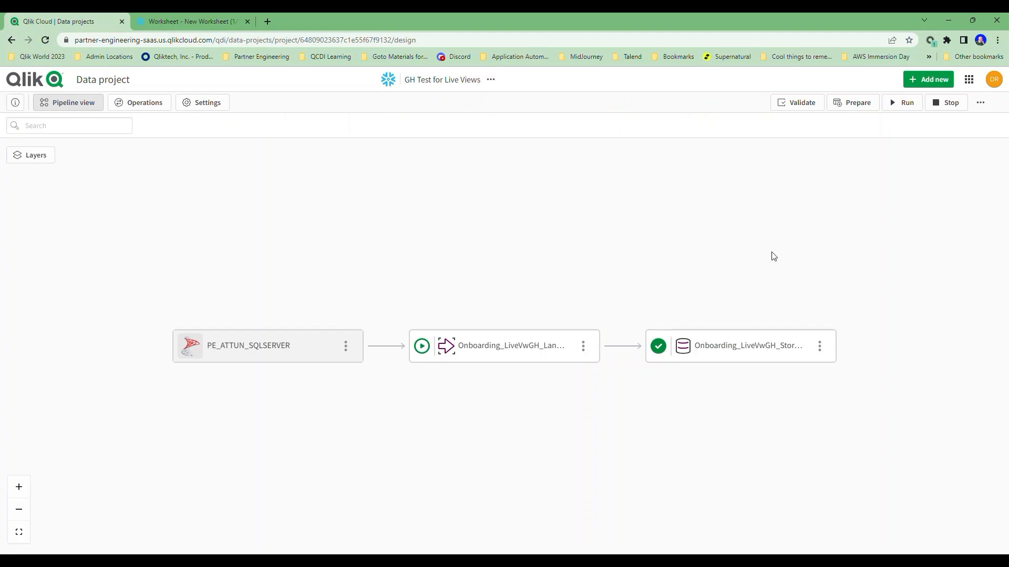
left_click(762, 349)
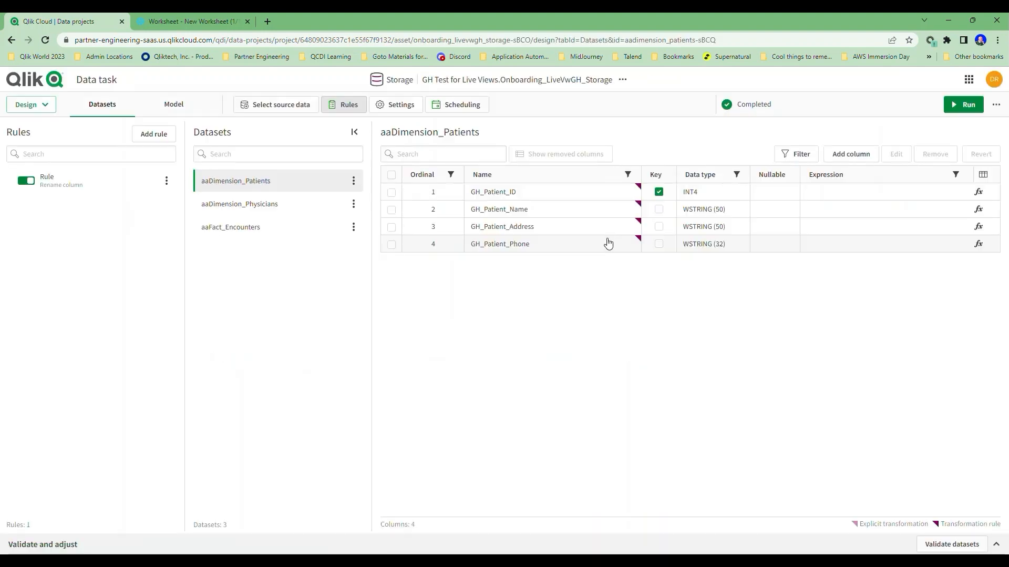
left_click(391, 106)
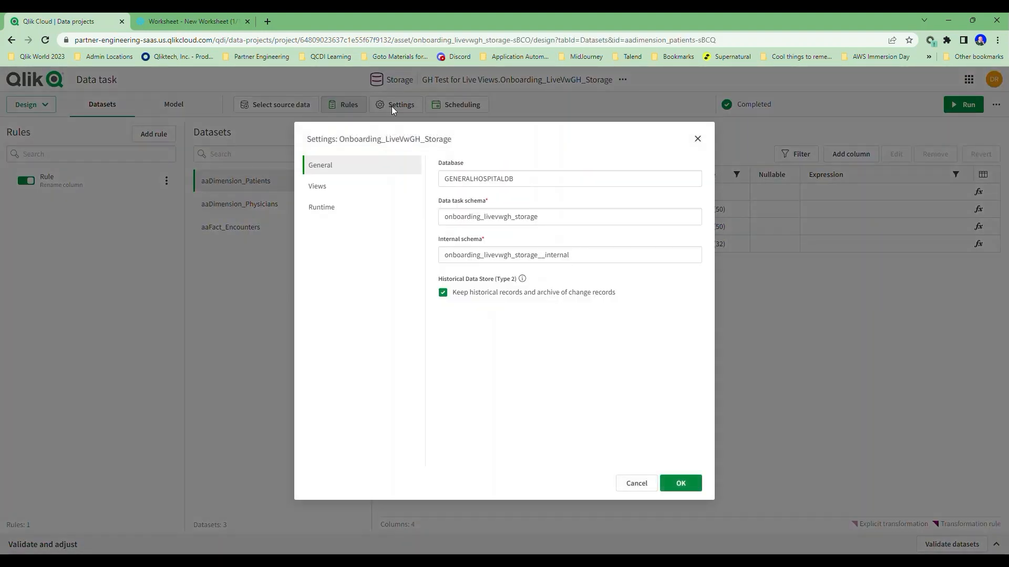
left_click(354, 188)
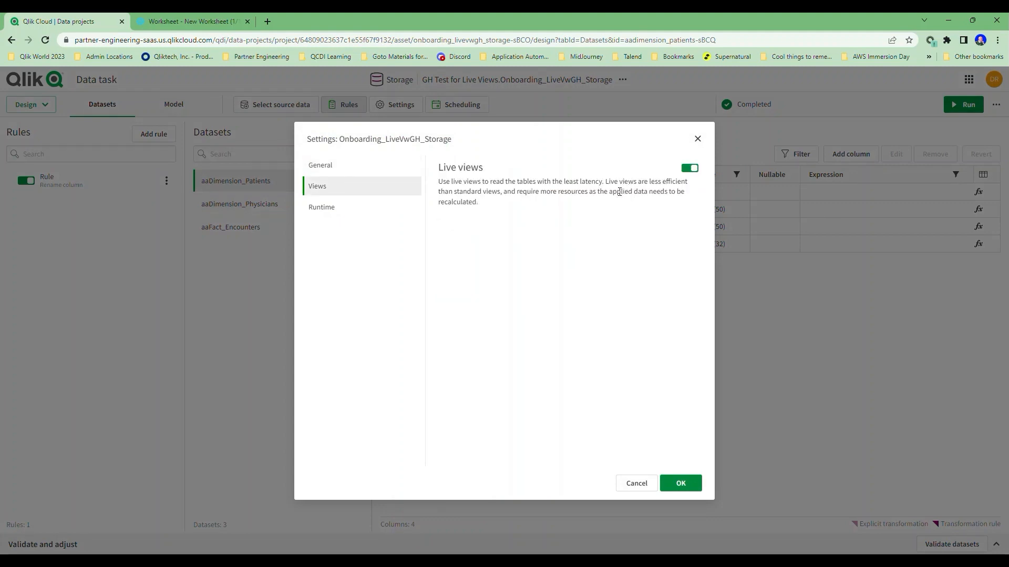
left_click(686, 174)
left_click(690, 169)
left_click(697, 139)
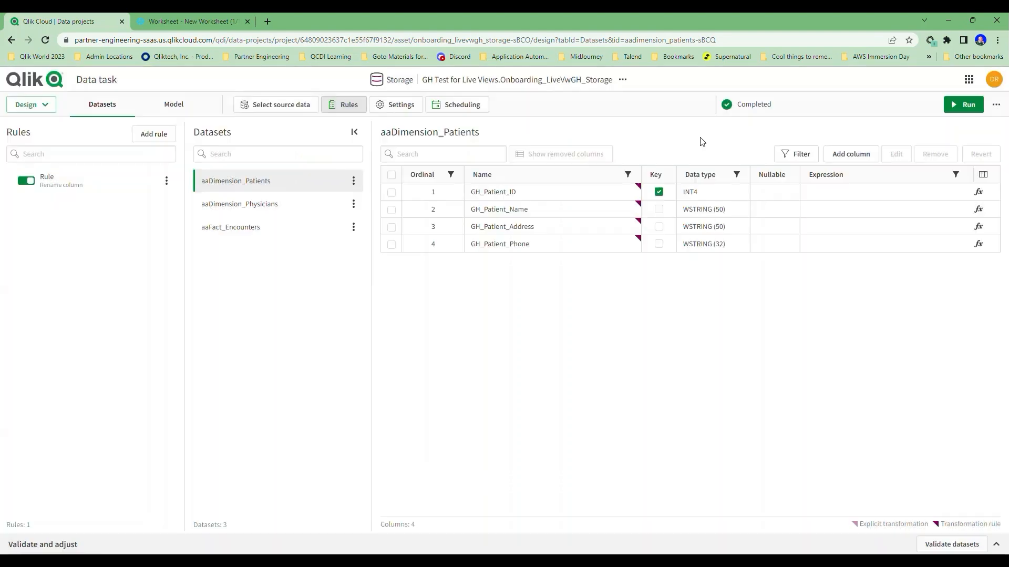
Step: Open the aaDimension_Patients dataset settings, try Off for Live views and set the option to On
left_click(353, 182)
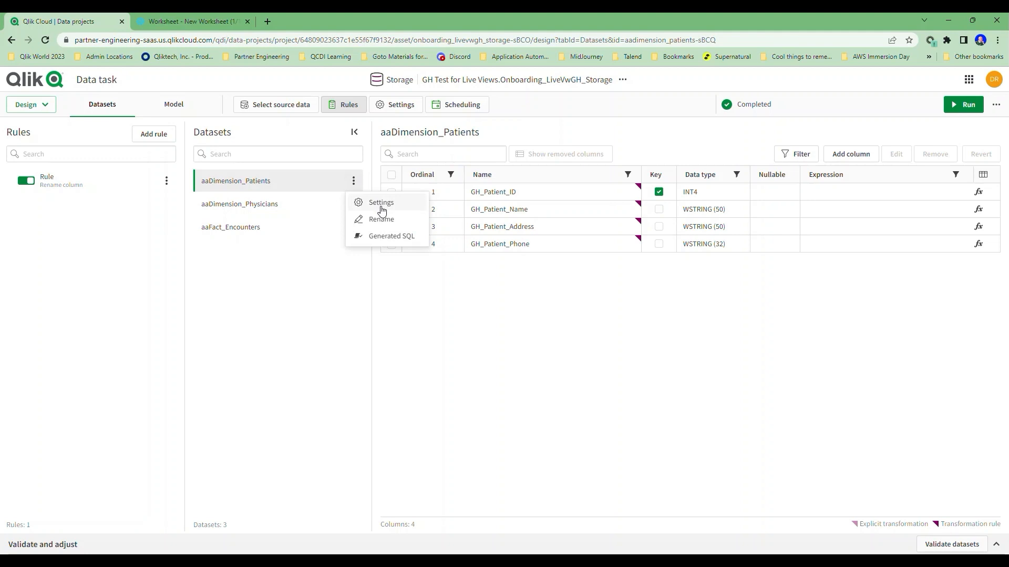
left_click(381, 204)
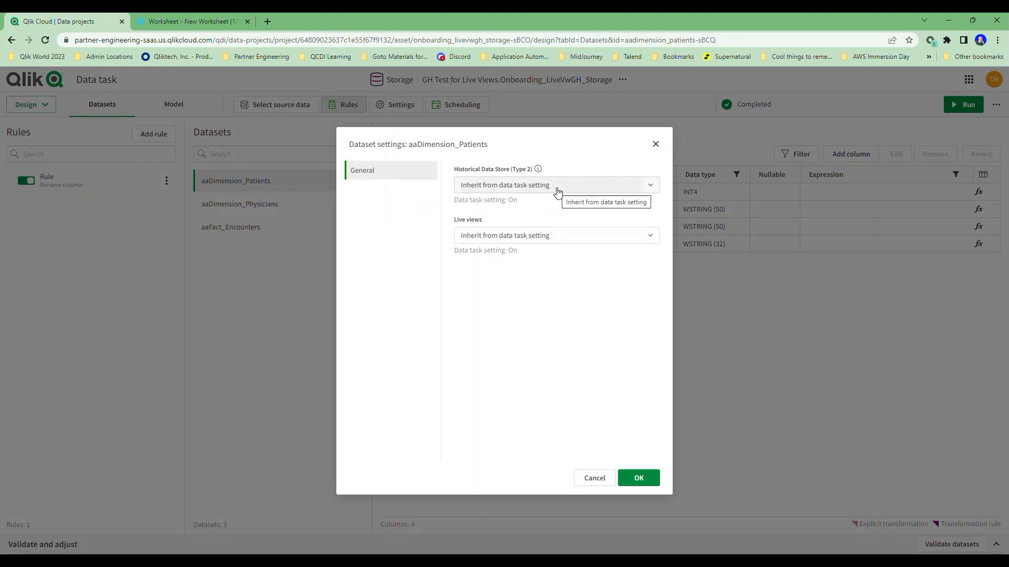
left_click(651, 236)
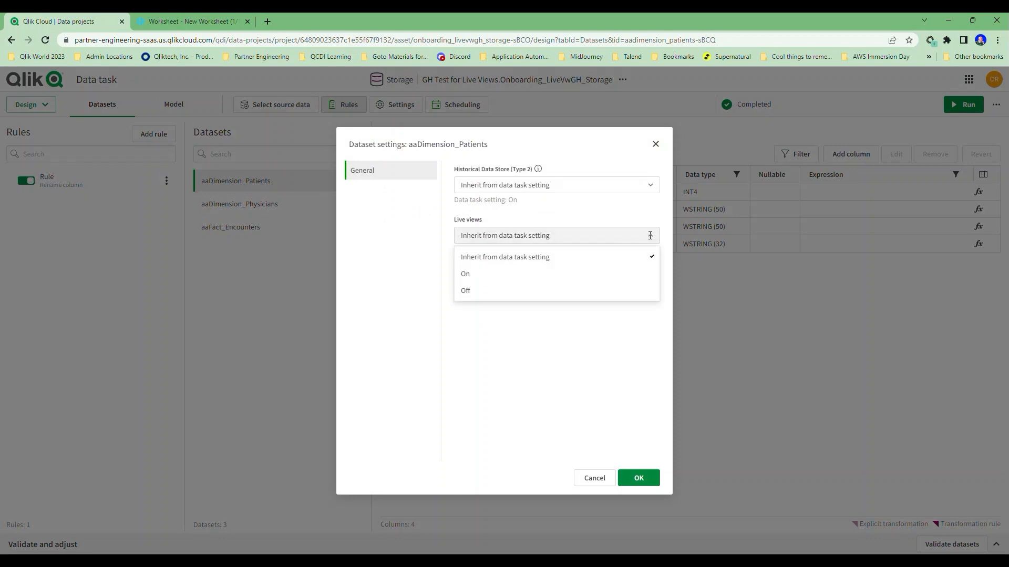
left_click(503, 291)
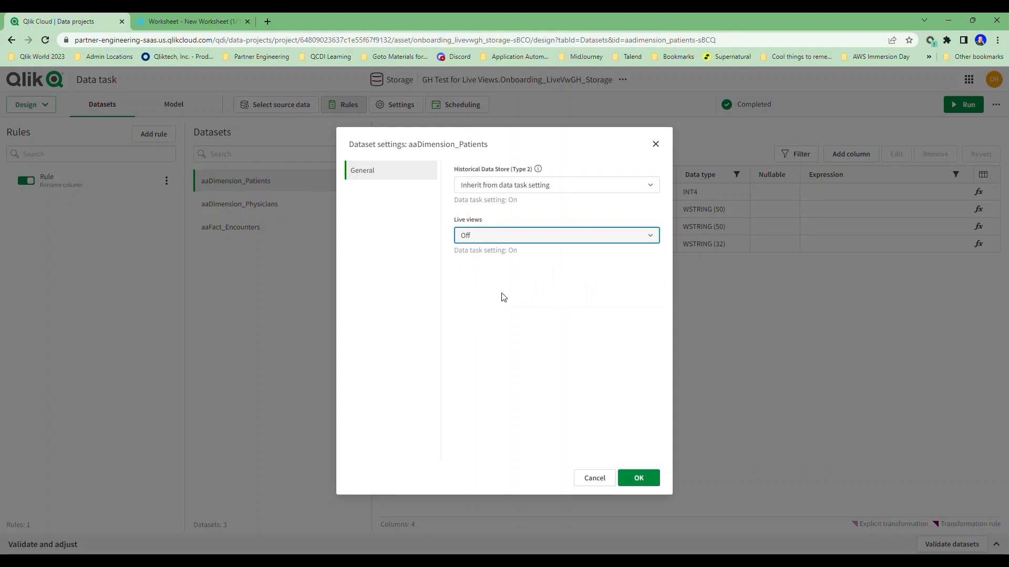
left_click(531, 237)
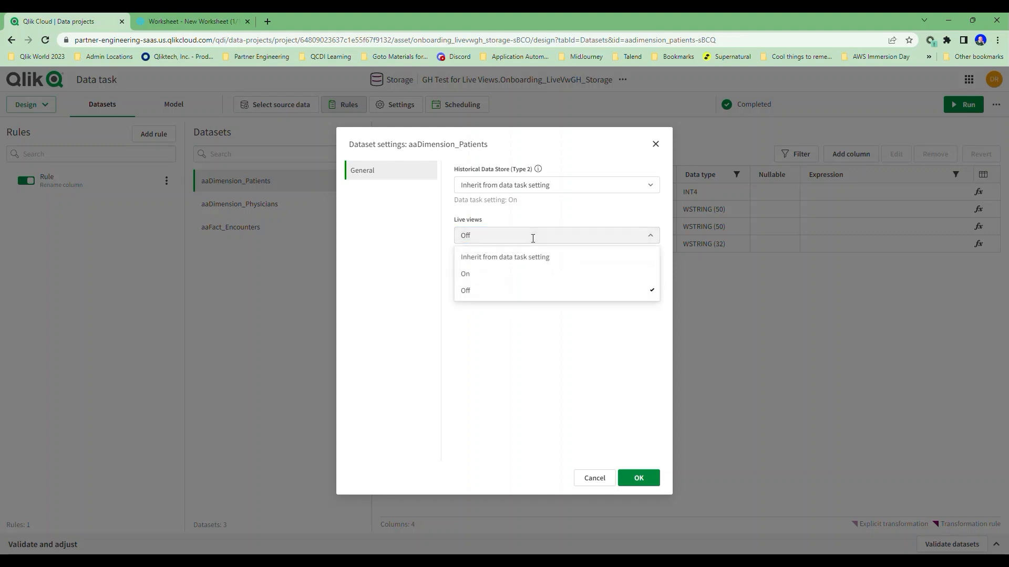
left_click(501, 274)
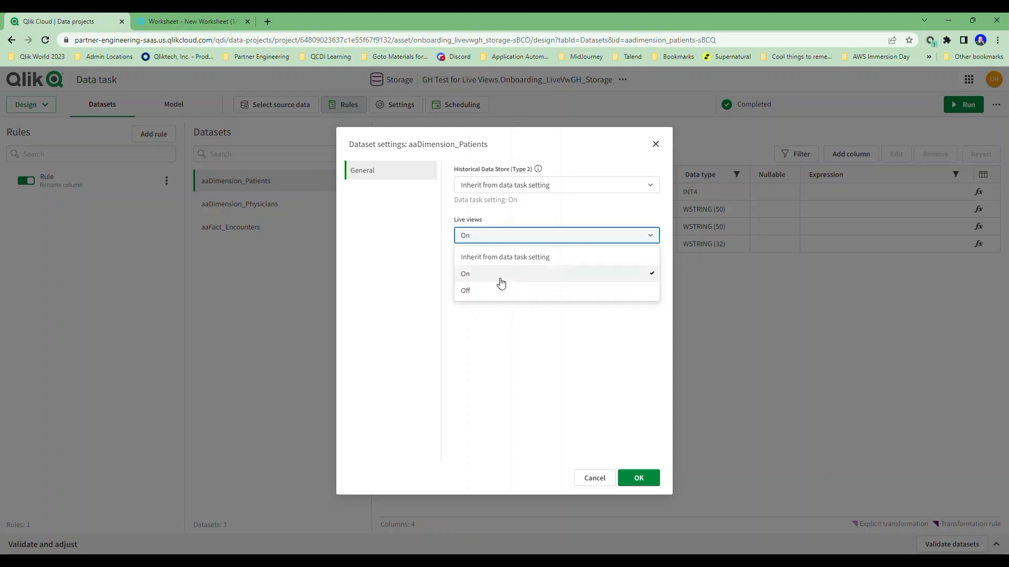